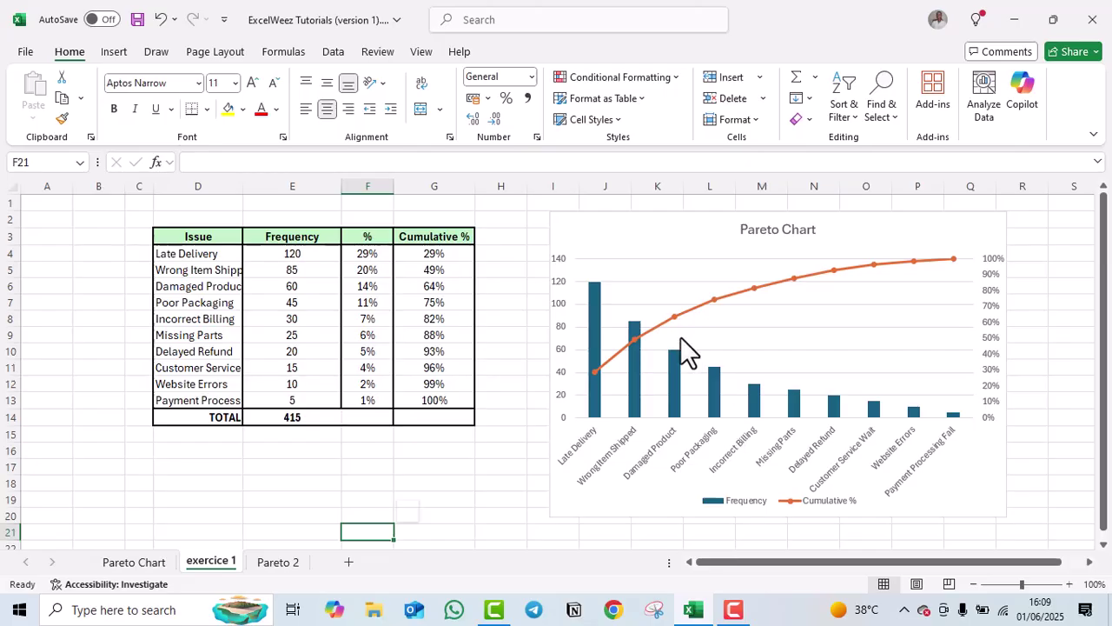
Switch to the Pareto 2 sheet and enter the header "%" in cell E3, beside Frequency.
mouse_move(680, 379)
mouse_move(668, 403)
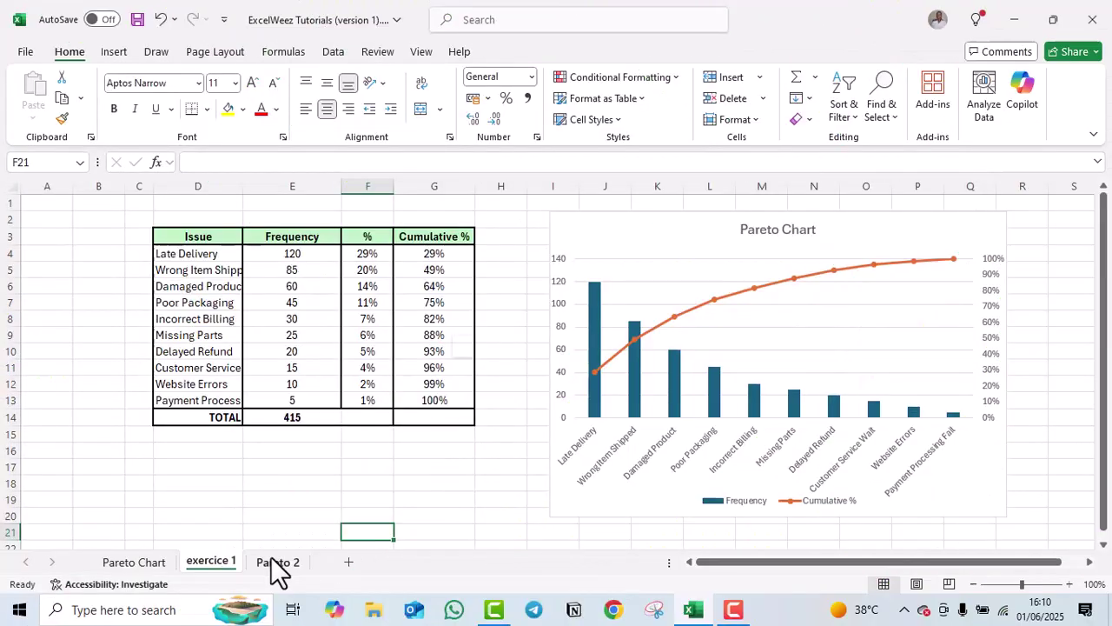
click(276, 562)
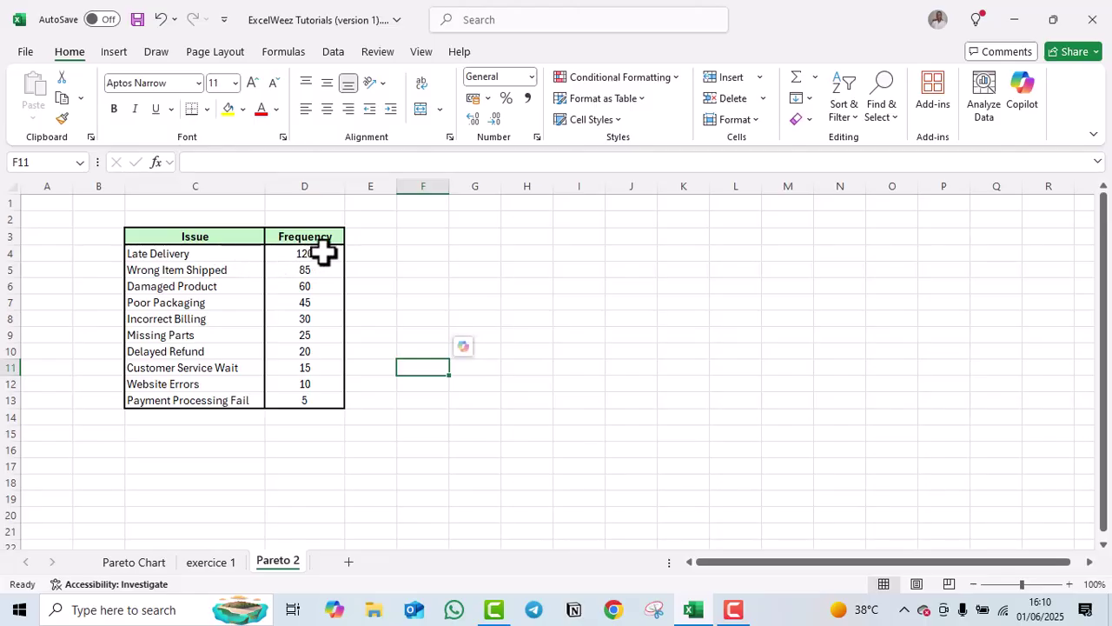
click(368, 239)
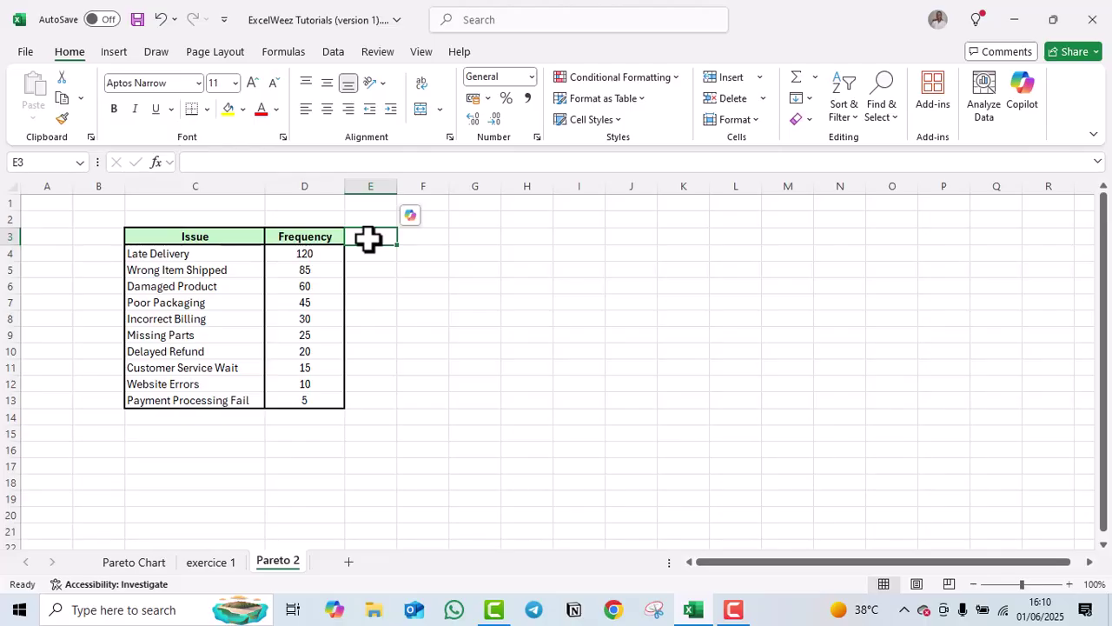
text(%)
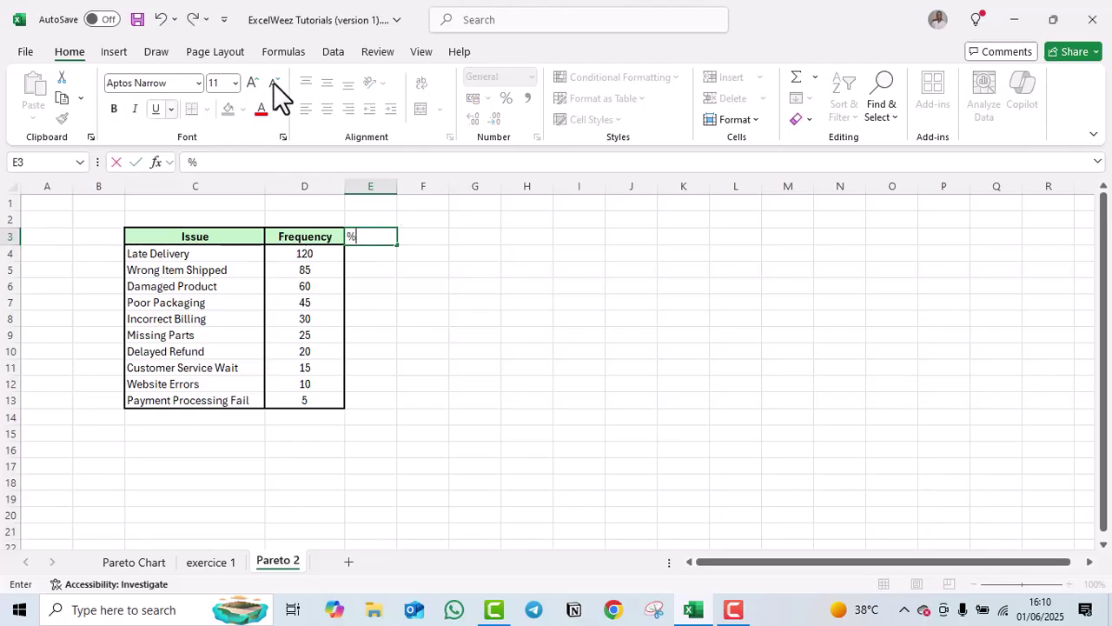
double_click(350, 237)
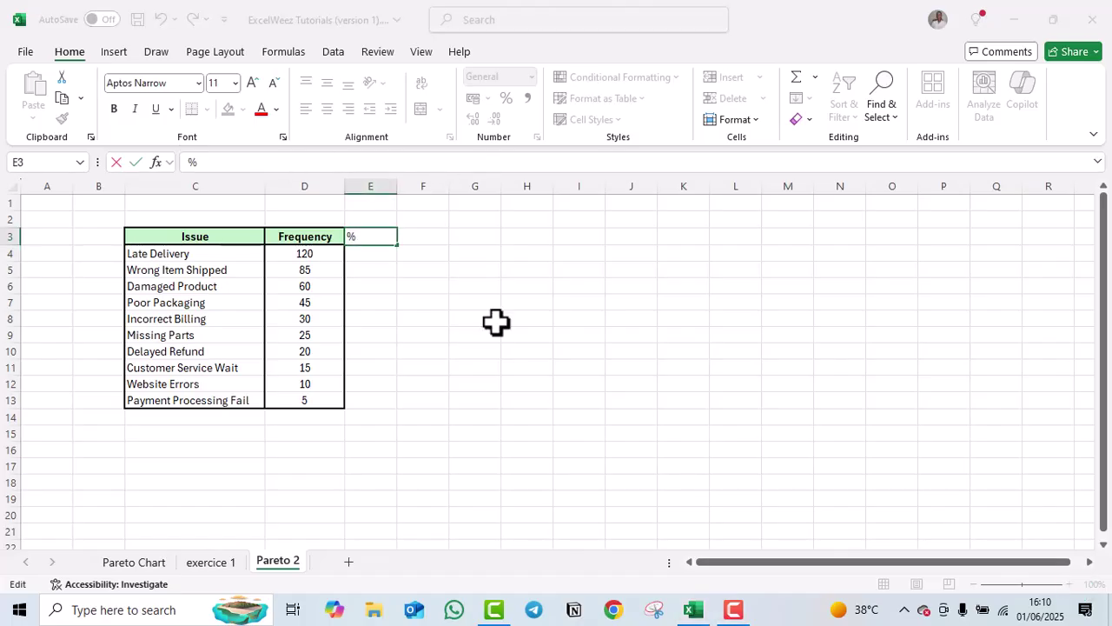
click(721, 302)
Center the "%" header in E3 and make it bold.
click(371, 238)
click(326, 108)
click(113, 108)
click(384, 285)
Enter the header "Cumulative %" in F3 and widen column F to fit it.
click(422, 239)
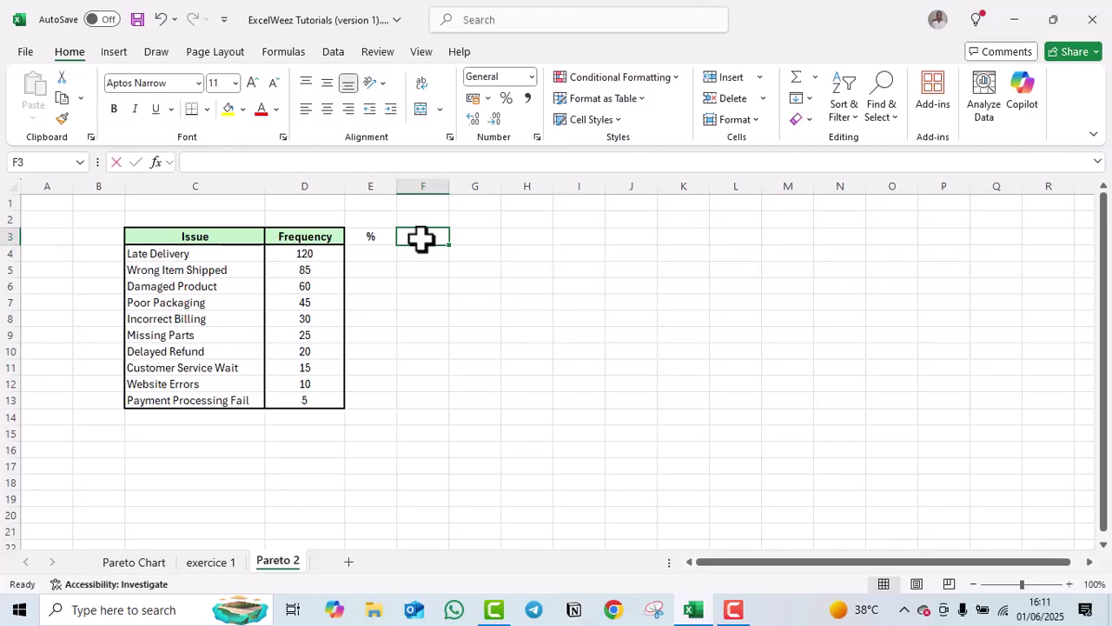
text(Cumul)
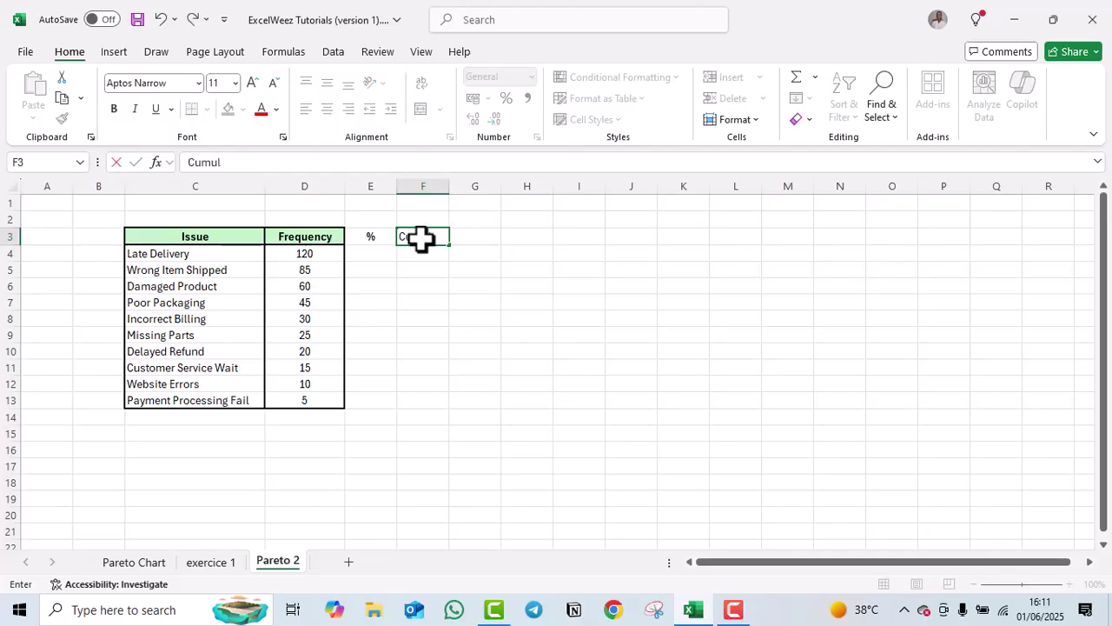
text(ative)
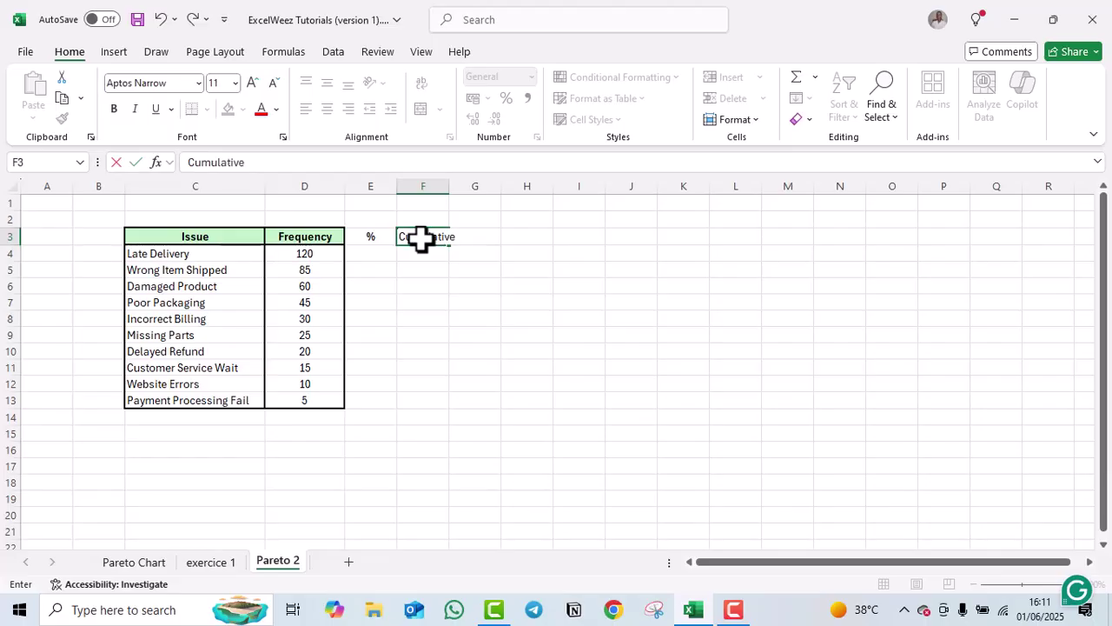
text( %)
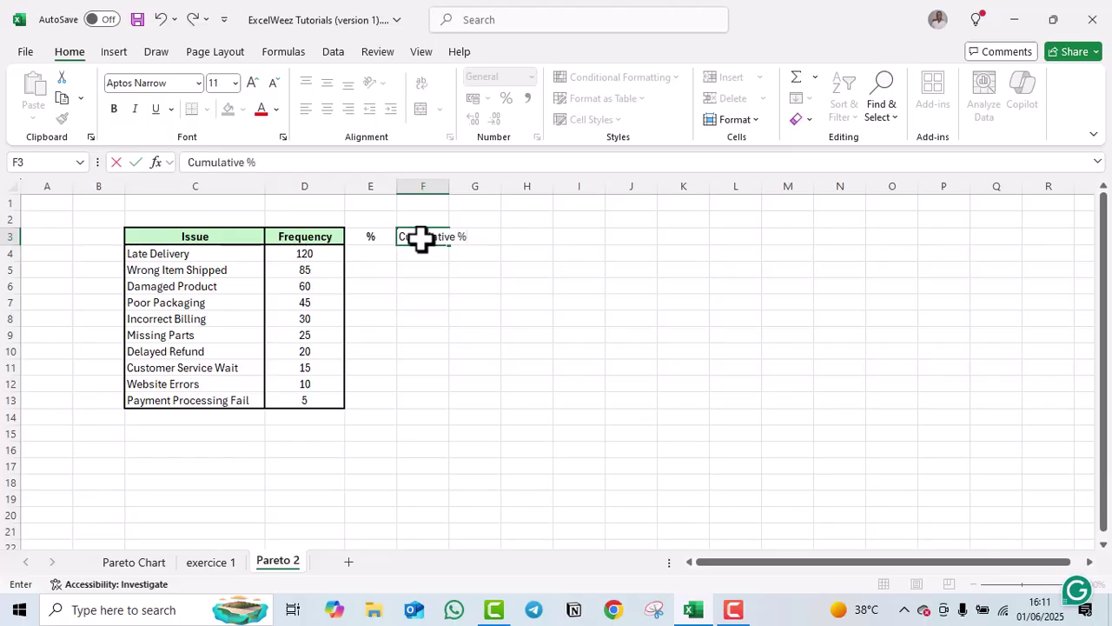
click(425, 298)
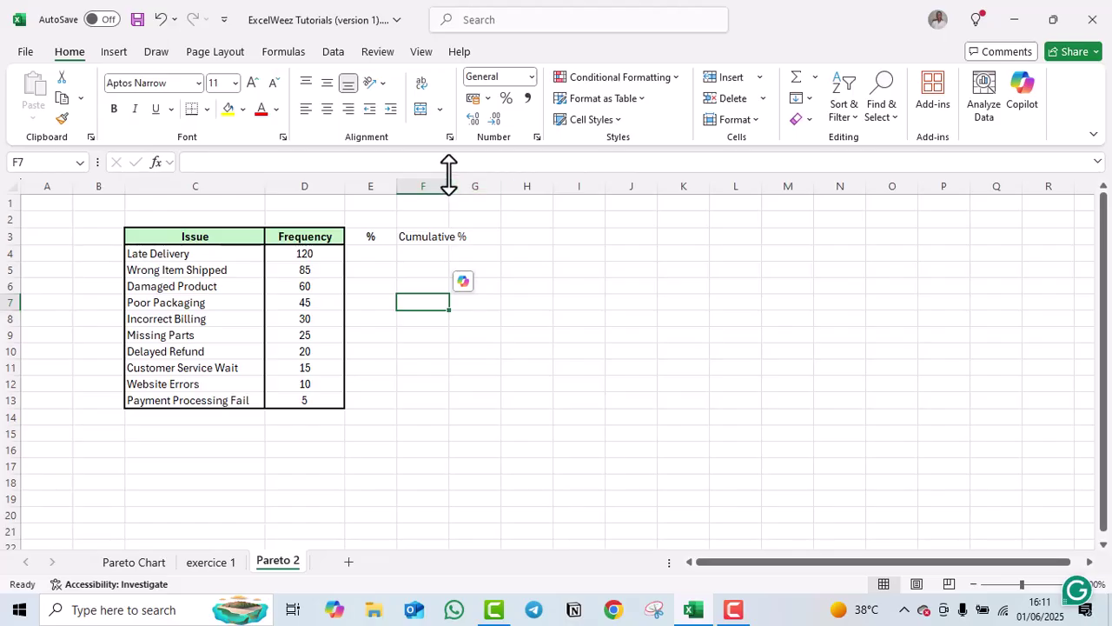
drag(449, 188, 474, 194)
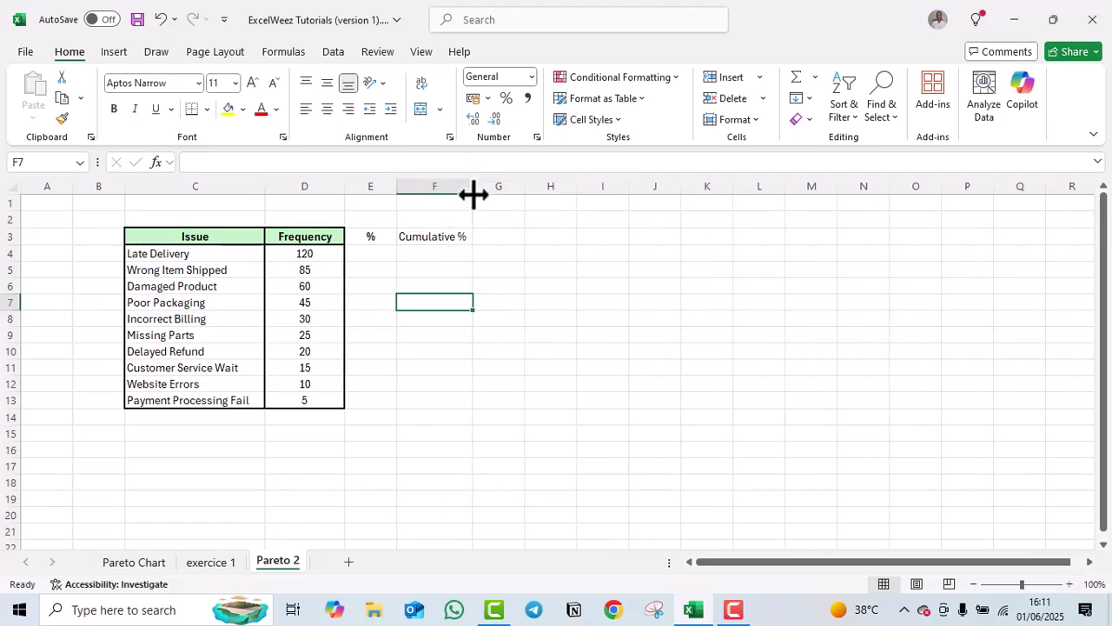
Add outline borders to the % and Cumulative % columns with their headers through row 13, and around the empty row C14:F14.
drag(344, 236, 443, 403)
click(551, 333)
click(207, 109)
click(204, 318)
drag(370, 236, 383, 385)
key(F4)
click(550, 302)
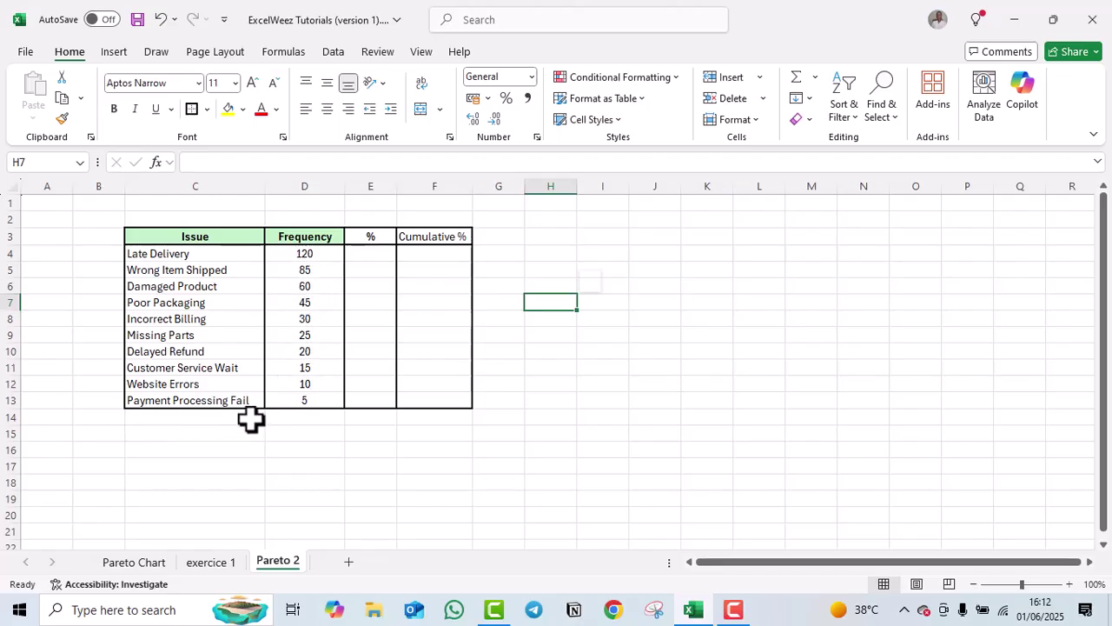
drag(130, 417, 425, 422)
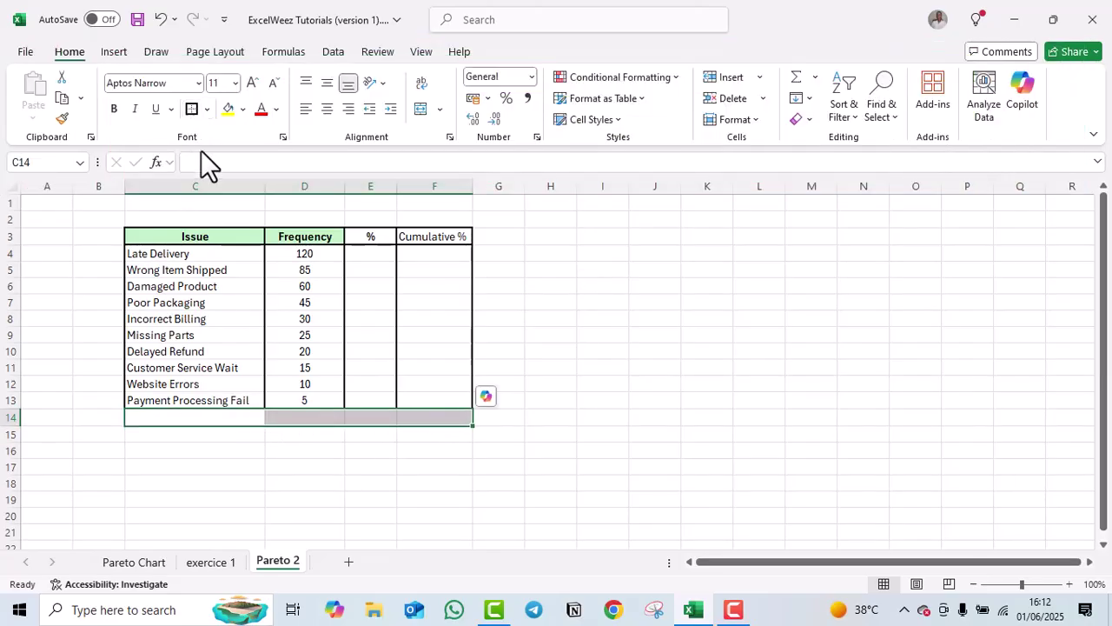
click(336, 528)
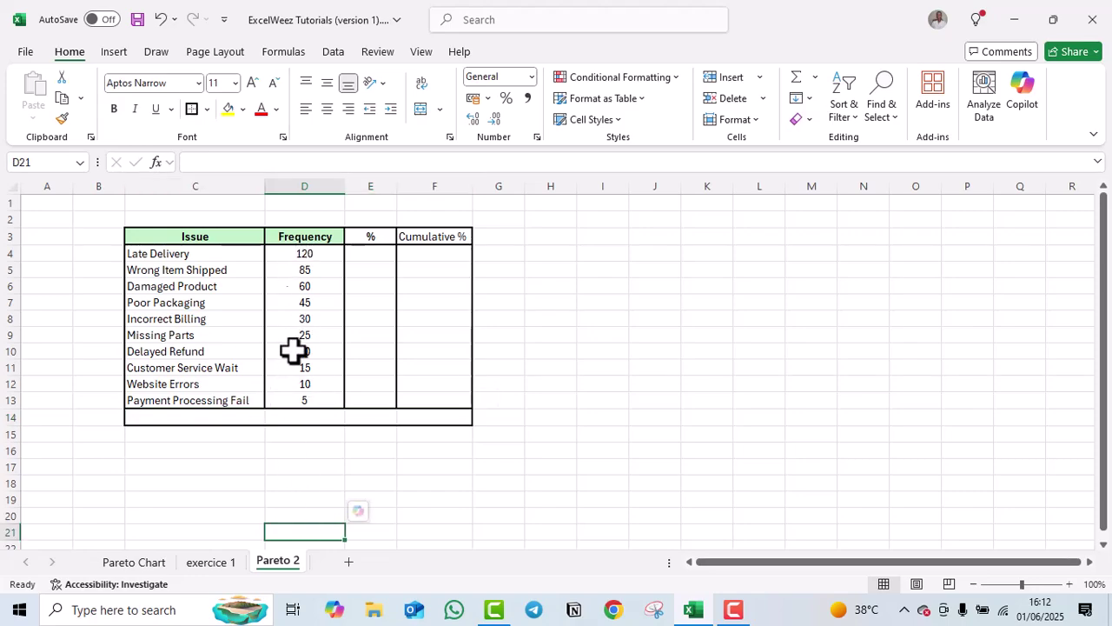
Label cell C14 below the issue list as "TOTAL".
click(238, 421)
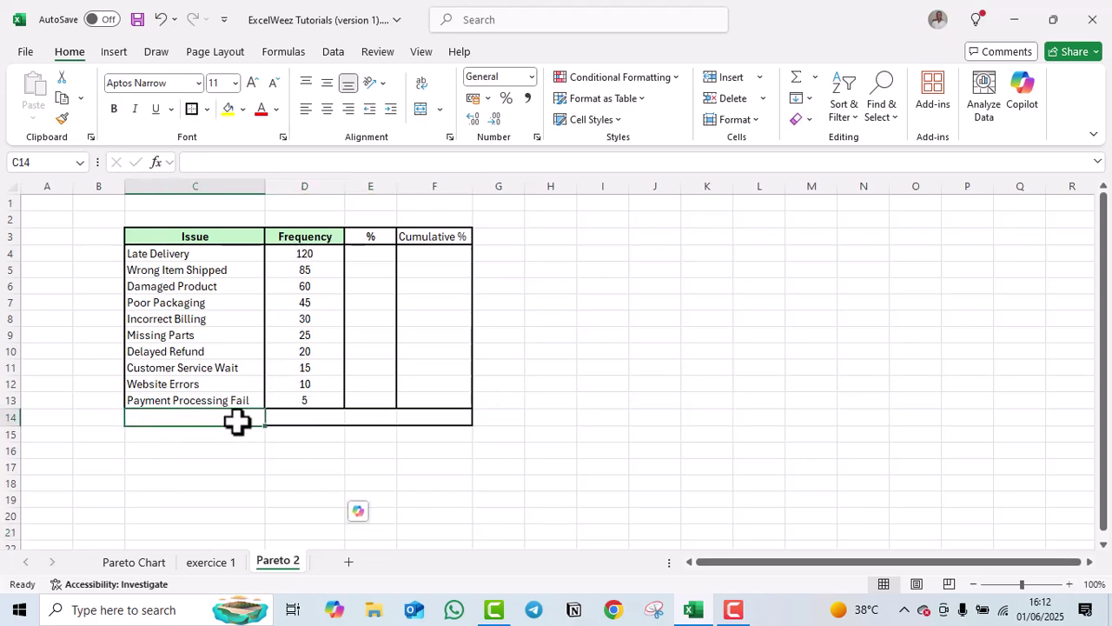
text(t)
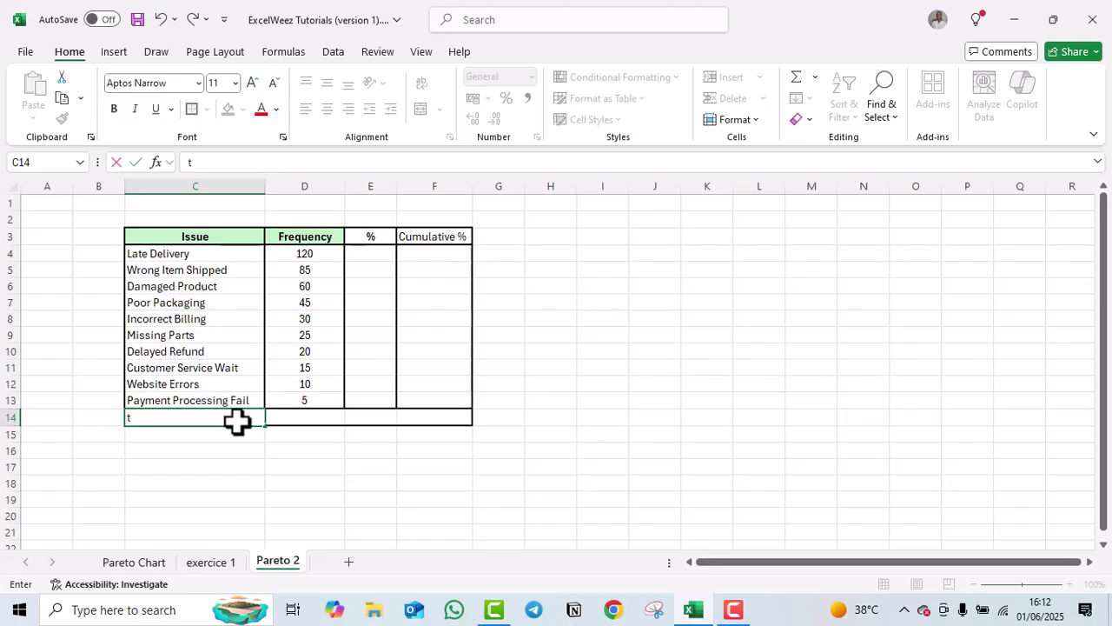
text(TOTAL FREQUENCY)
drag(230, 417, 163, 426)
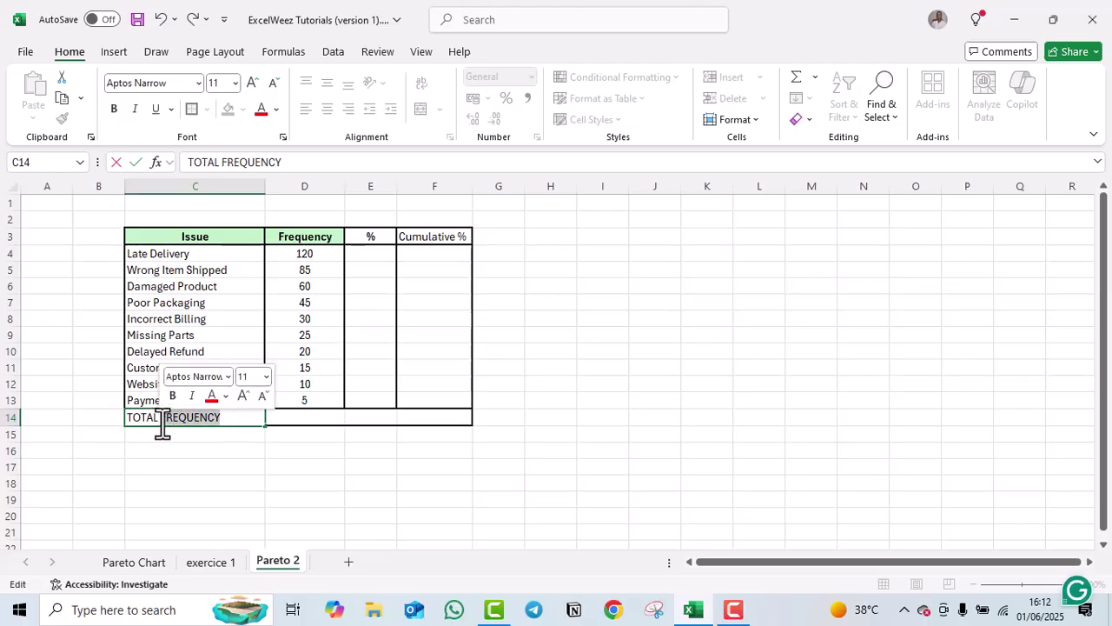
key(BackSpace)
Calculate the total frequency in D14 with a SUM of D4:D13.
click(299, 417)
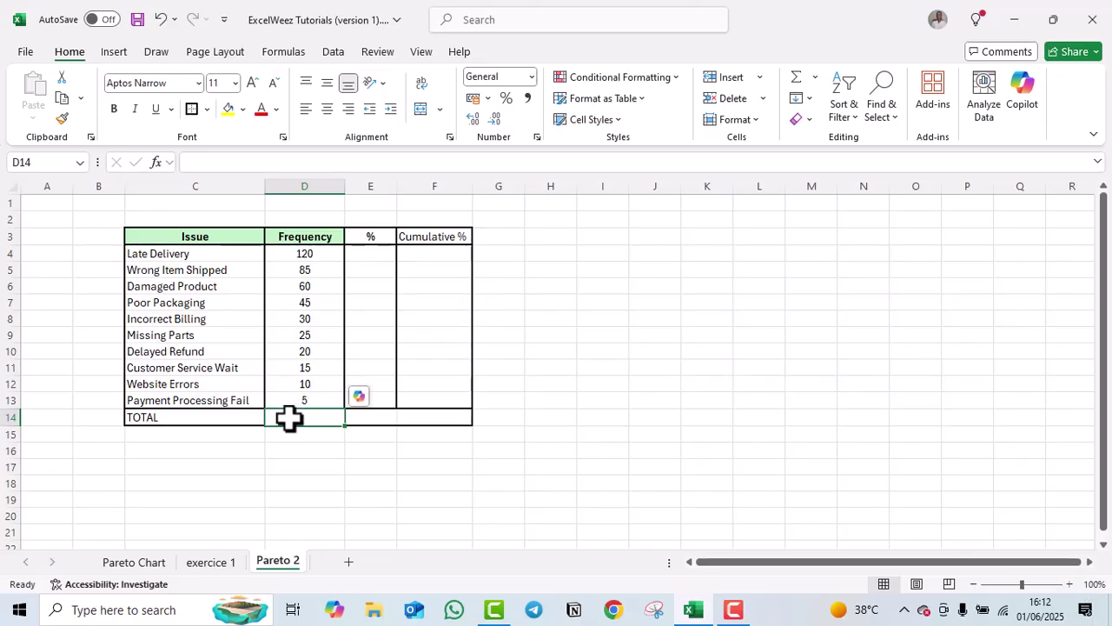
text(=)
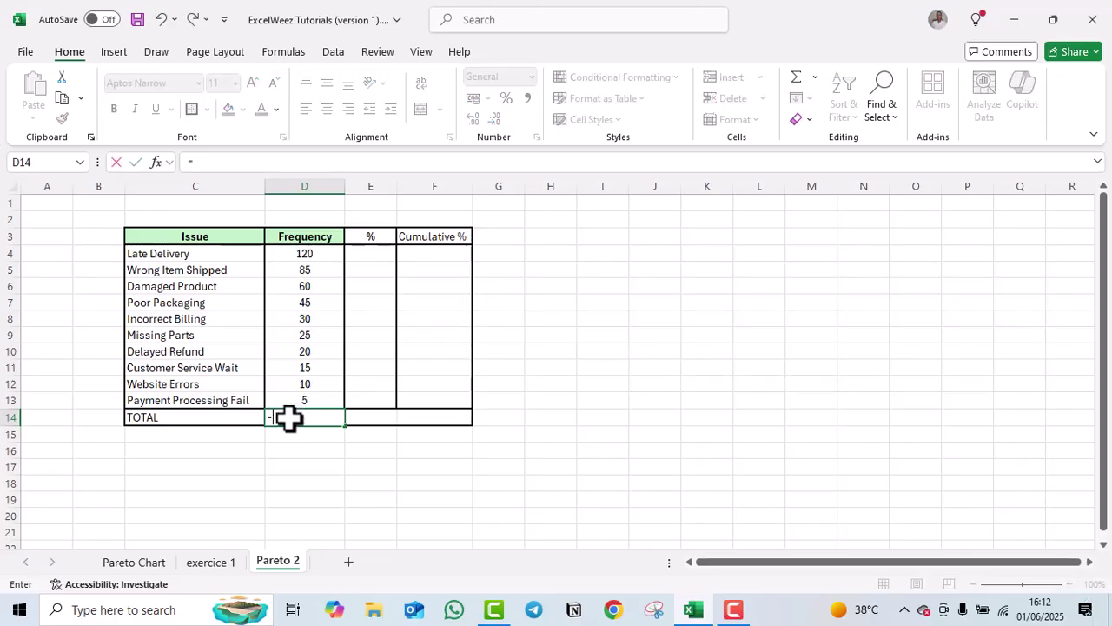
text(S)
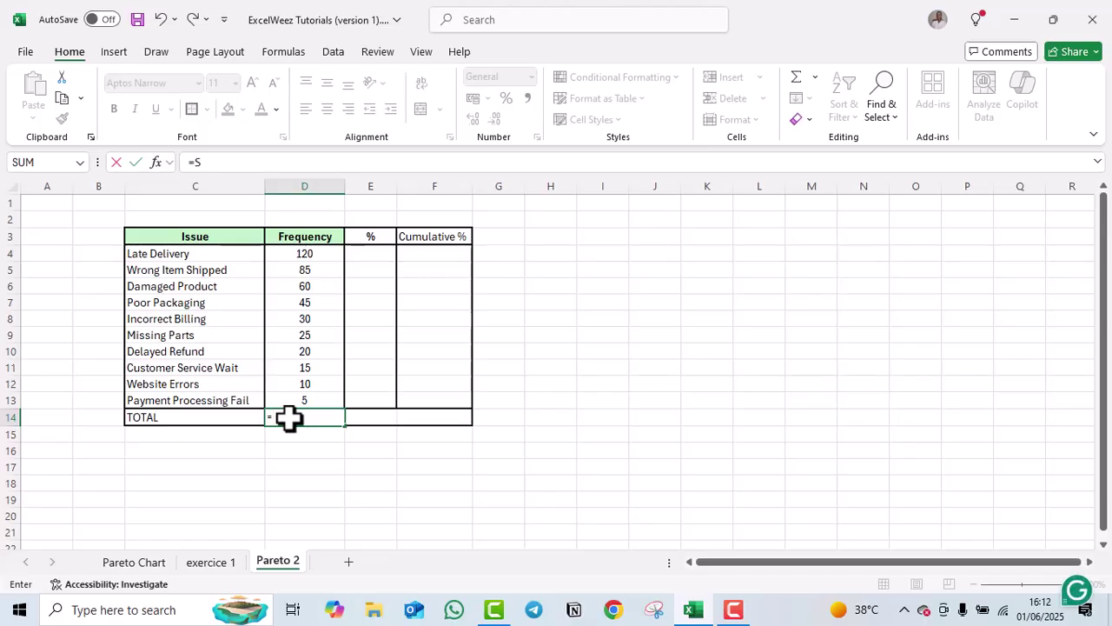
text(UM()
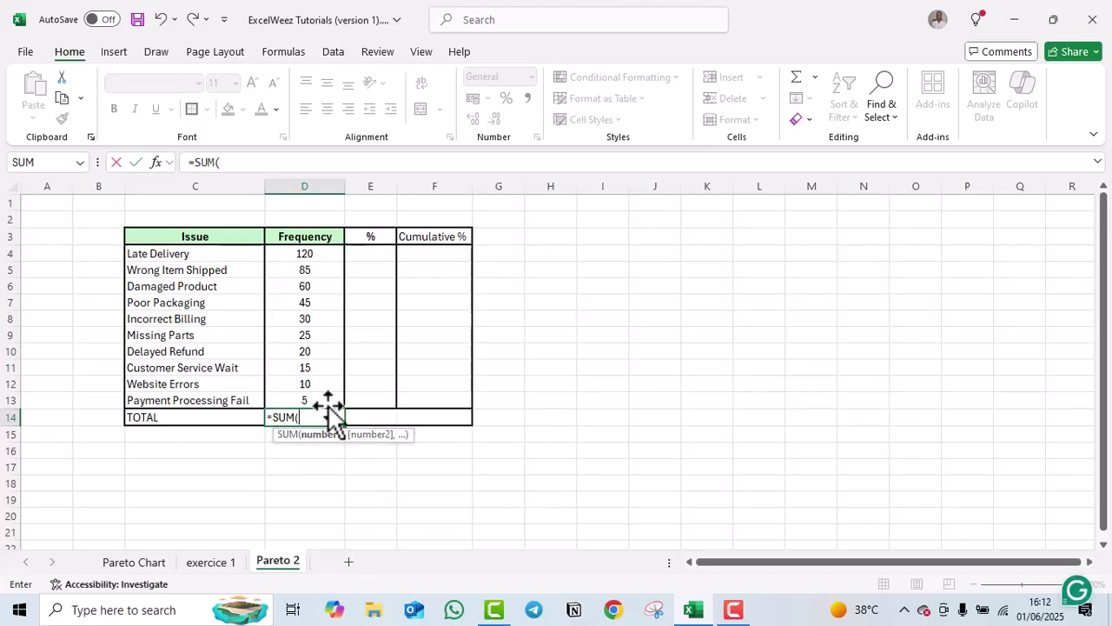
drag(301, 255, 308, 399)
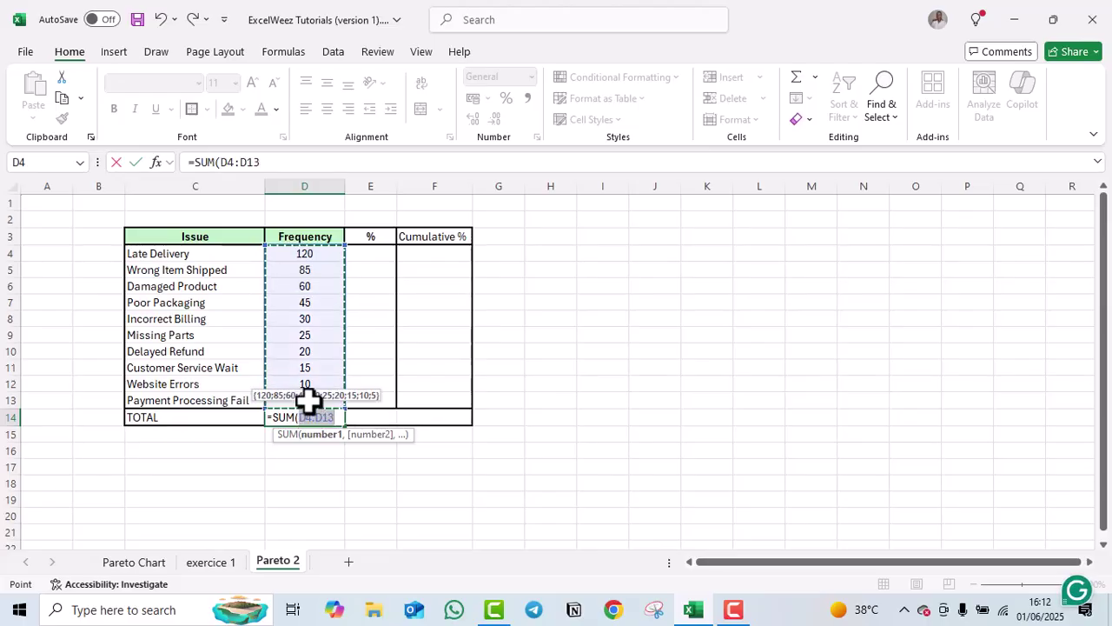
key(Return)
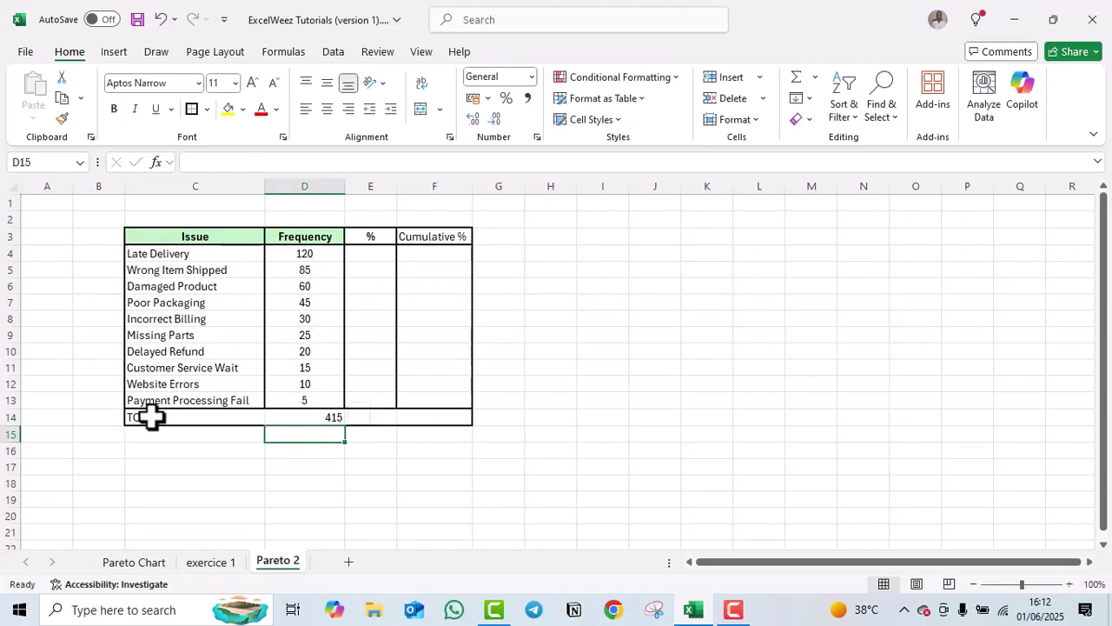
Outline cells C14 and D14 with borders and format the TOTAL label as right-aligned bold.
click(214, 415)
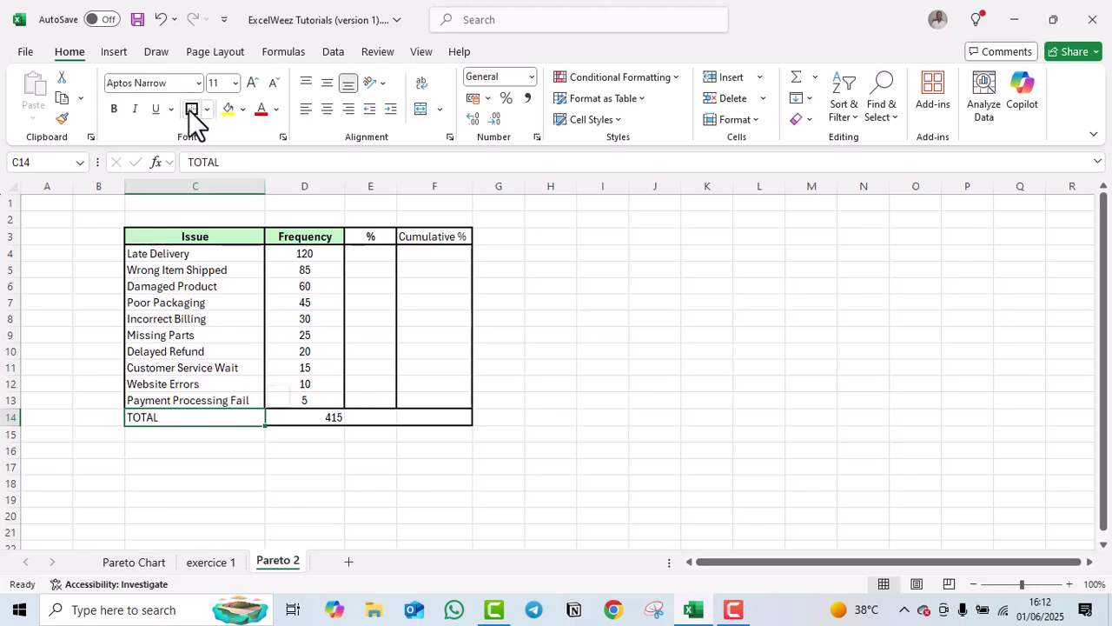
click(308, 415)
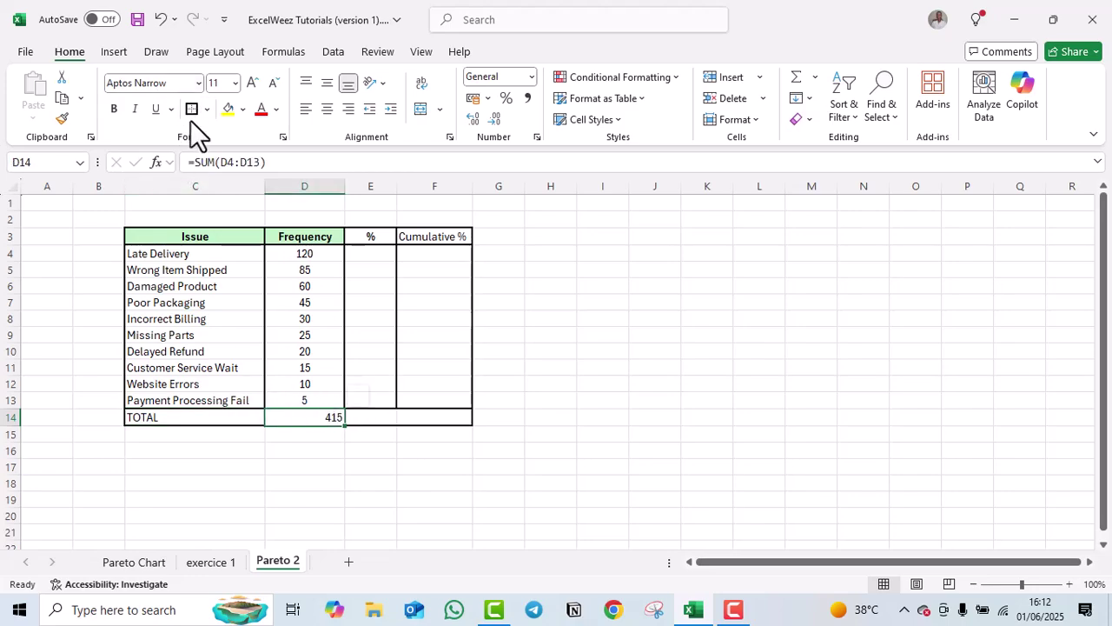
click(179, 415)
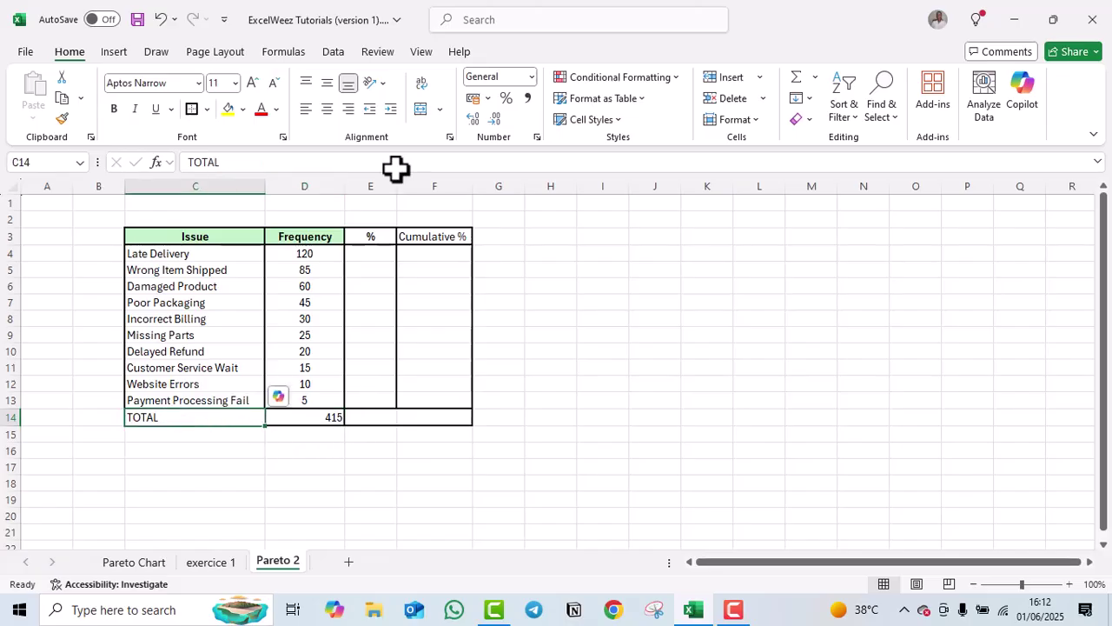
click(327, 110)
click(348, 109)
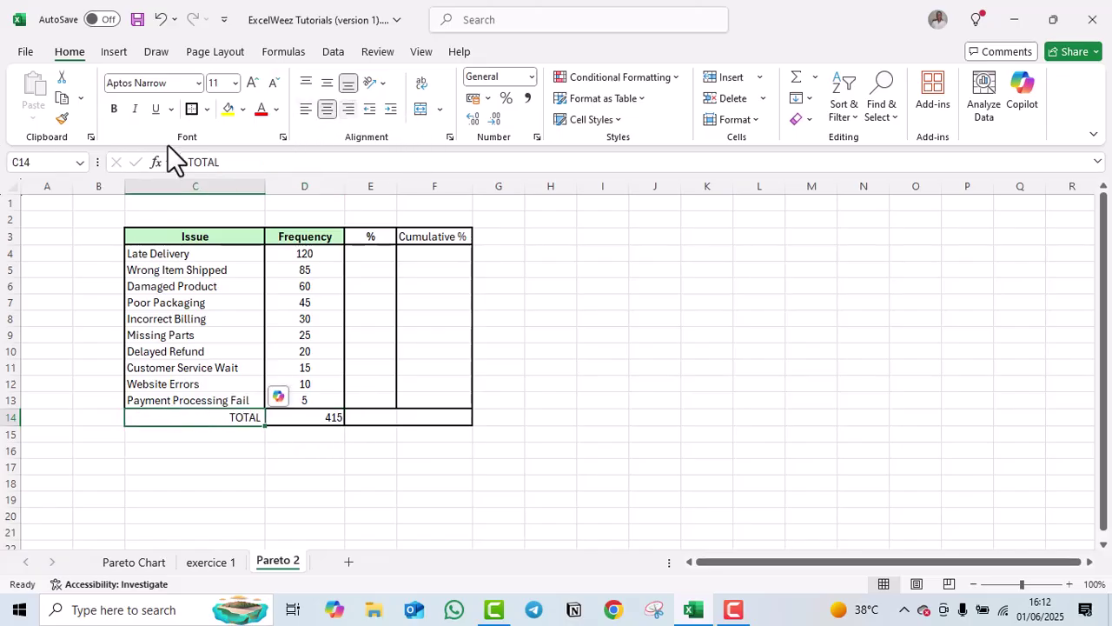
click(113, 109)
Make the total in D14 bold and center the contents of column D.
click(322, 417)
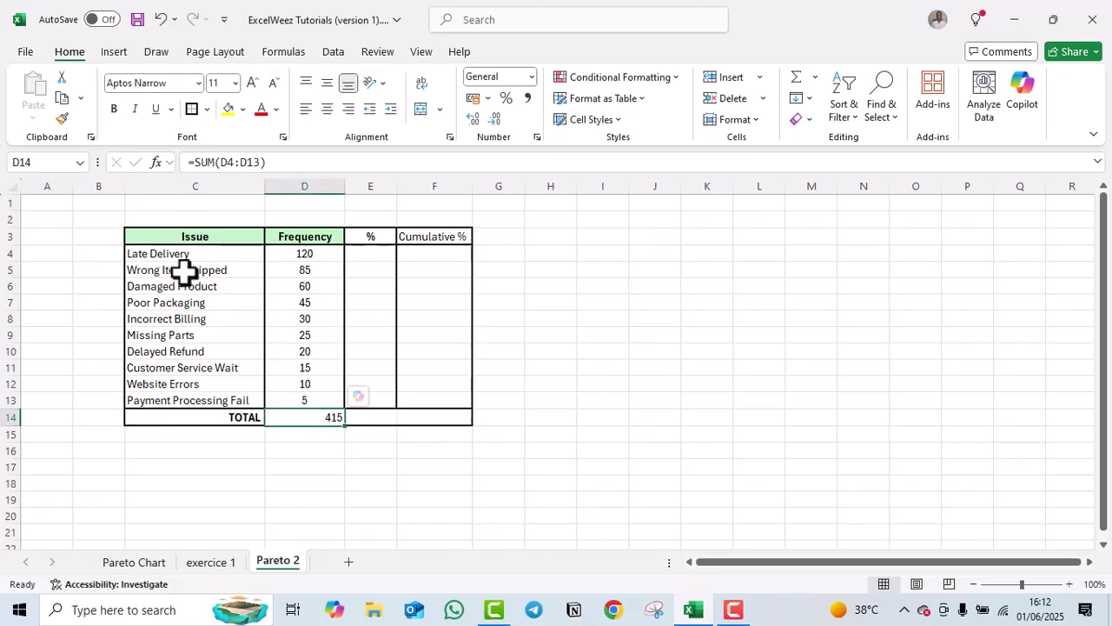
click(113, 109)
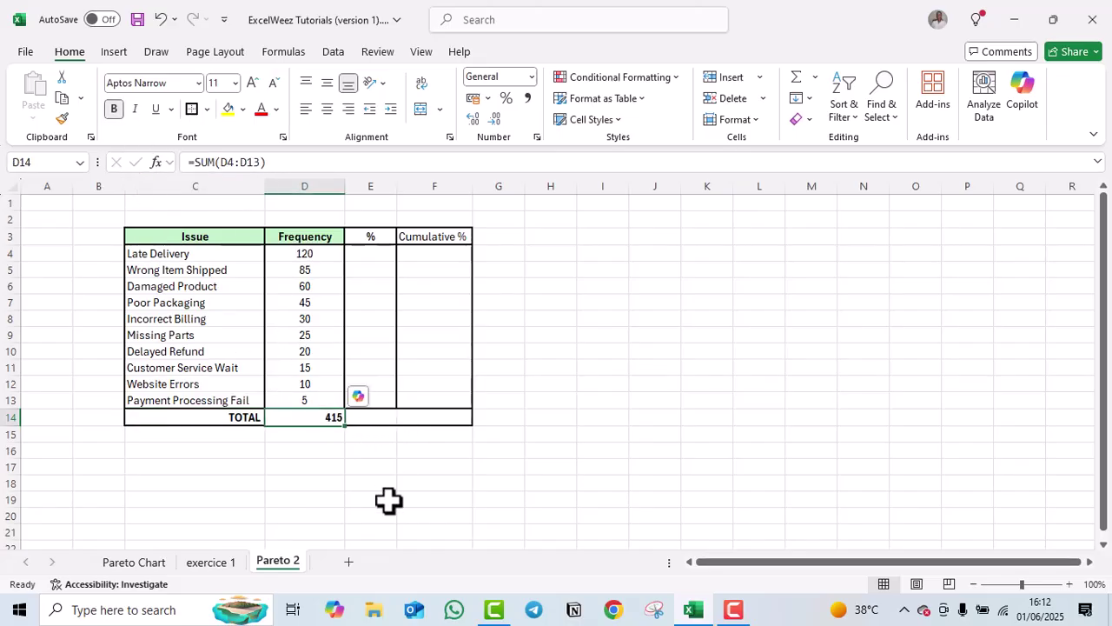
click(307, 179)
click(327, 109)
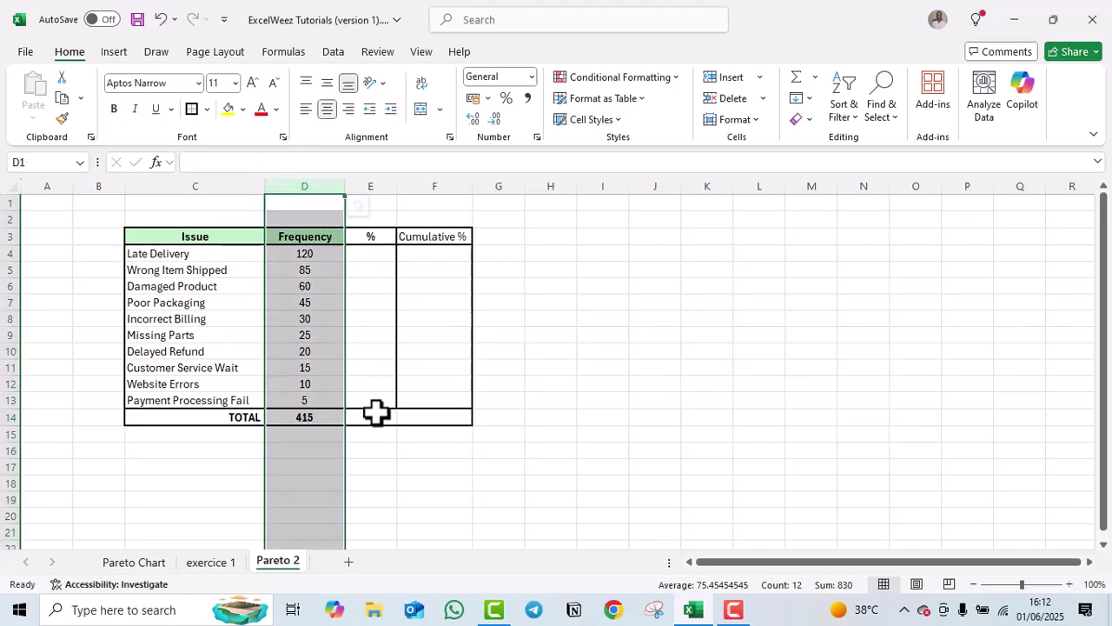
click(376, 415)
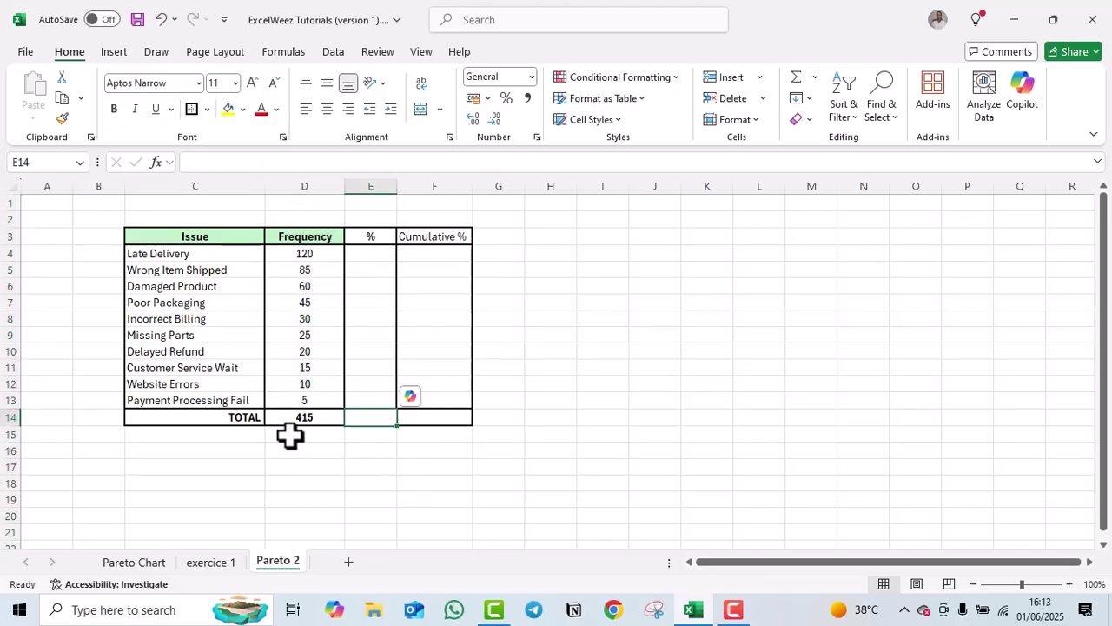
In E4, enter a formula dividing the Late Delivery frequency in D4 by the total in D14.
click(366, 254)
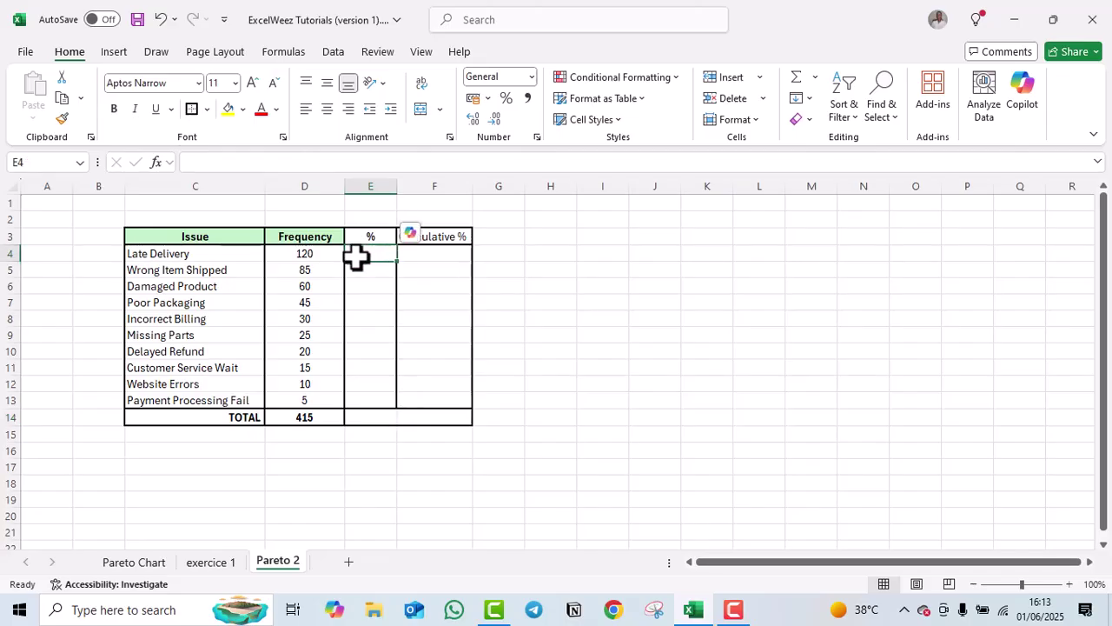
text(=)
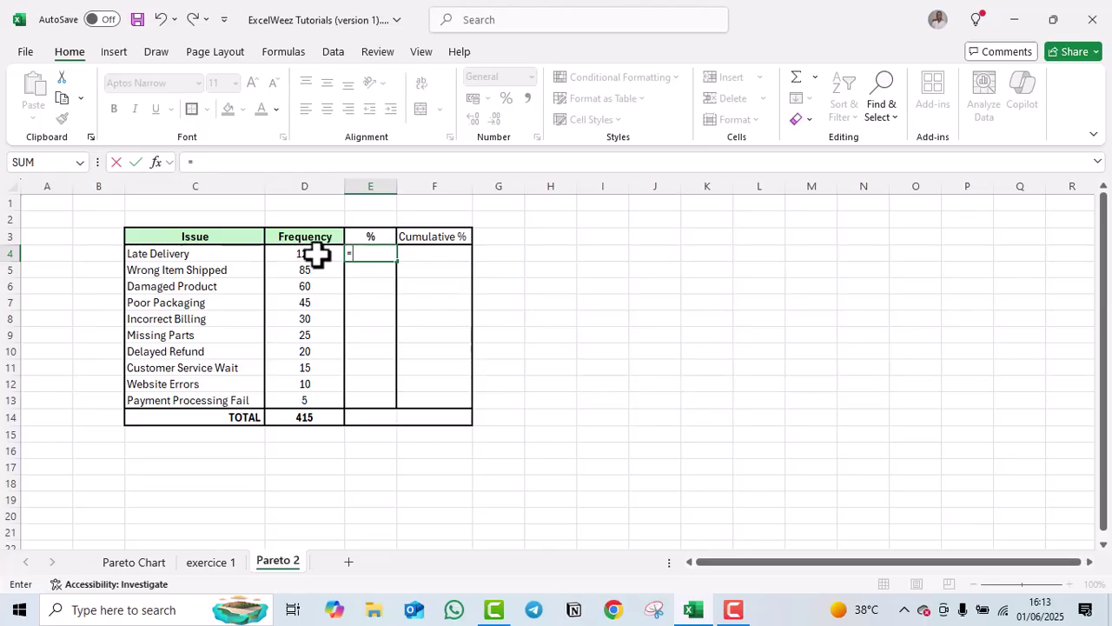
click(315, 254)
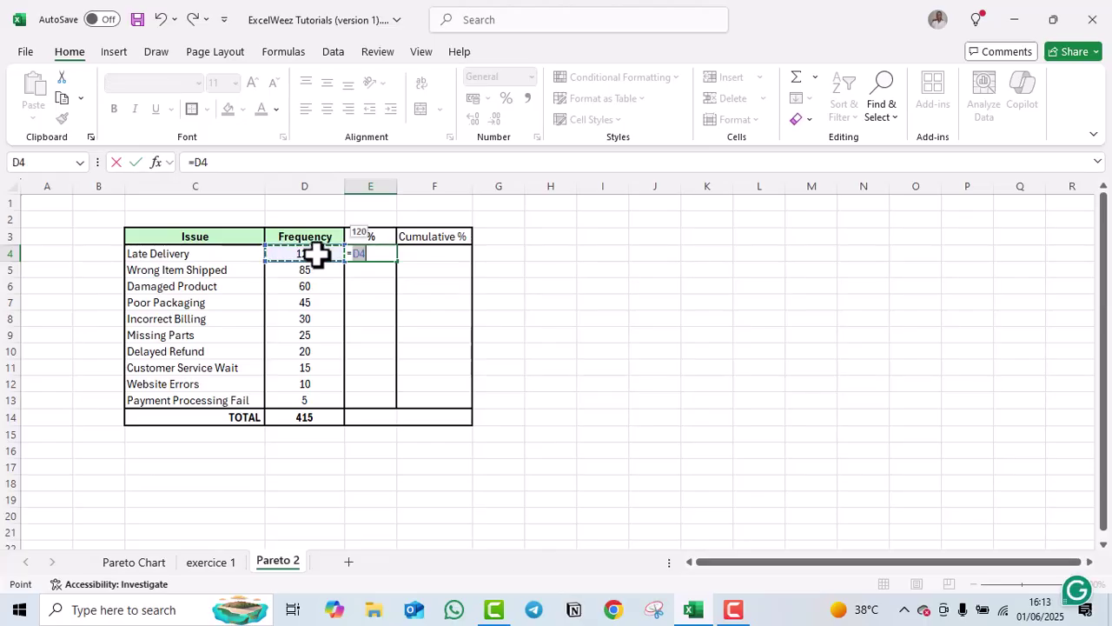
text(/)
click(296, 418)
key(Return)
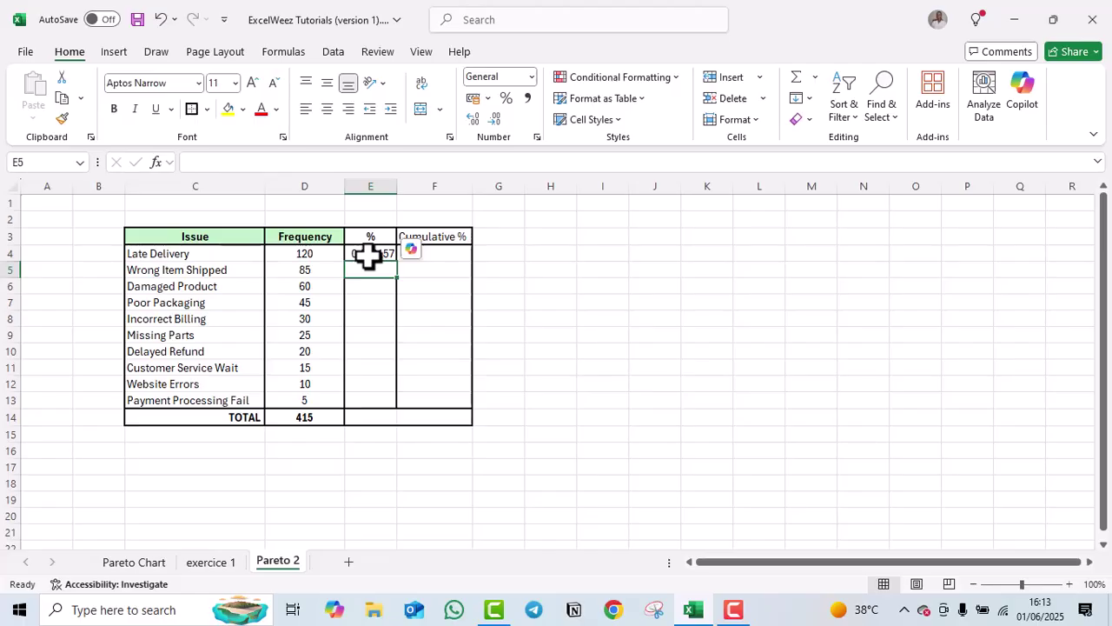
Format the Late Delivery share in E4 as a percentage and fill its formula down to E13.
click(367, 255)
click(504, 98)
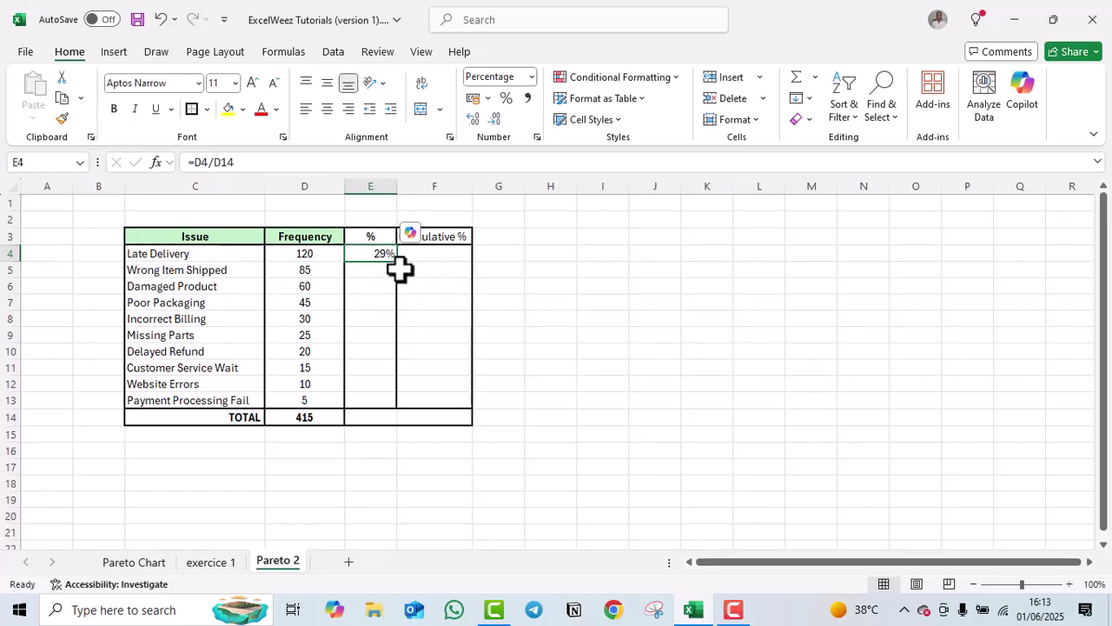
drag(398, 265, 379, 400)
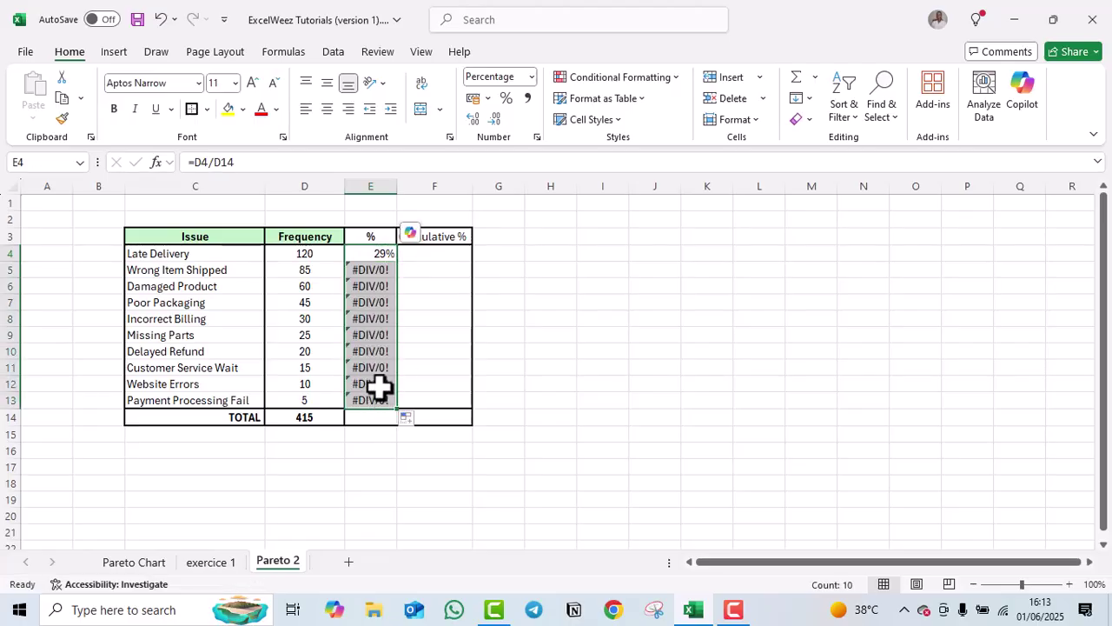
Change the formula in E4 to =D4/D$14 to lock the total's row, and fill it down through E13.
click(224, 163)
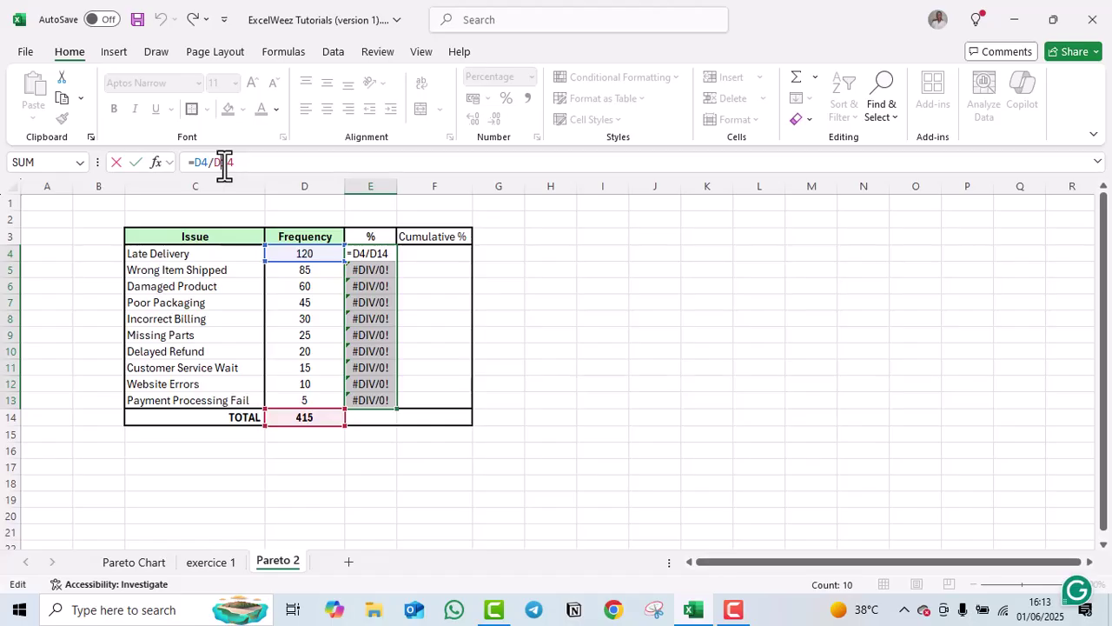
text($)
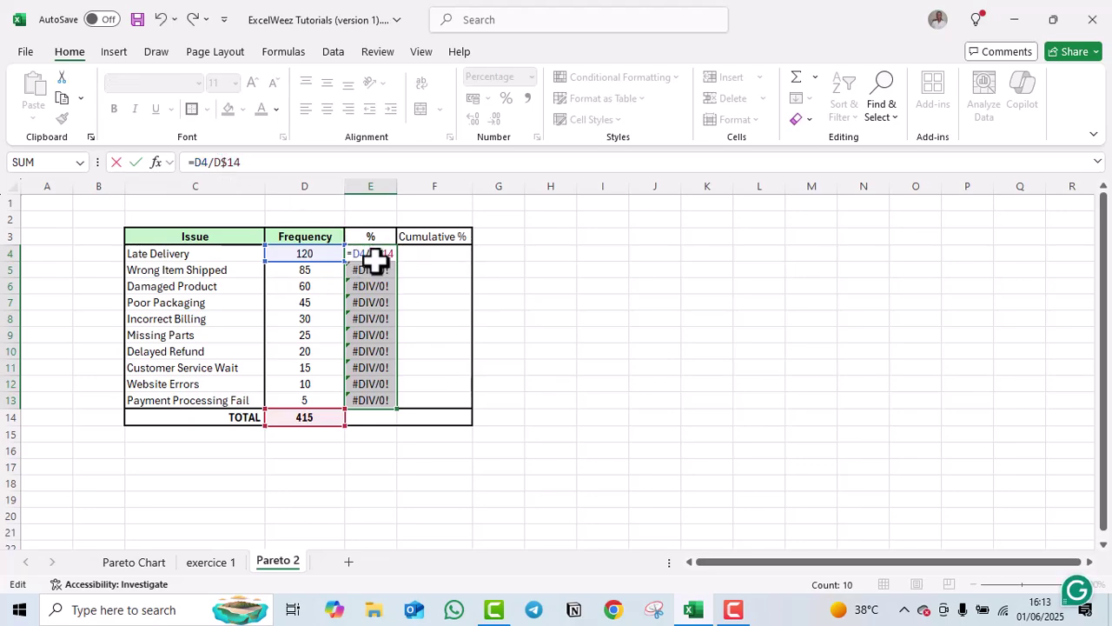
key(Return)
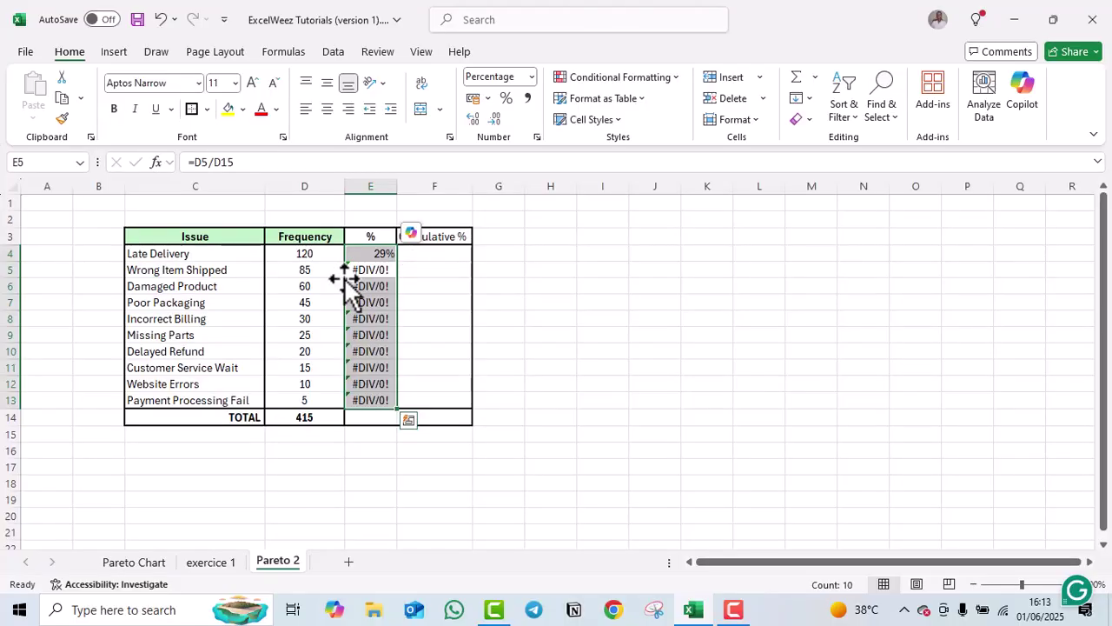
click(368, 252)
drag(397, 260, 399, 409)
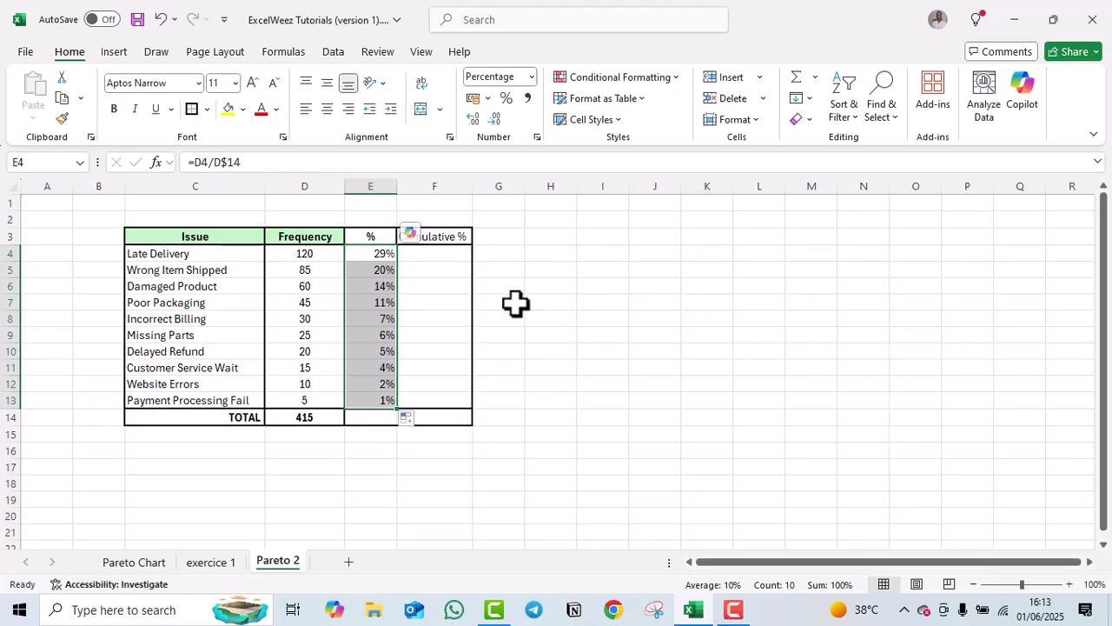
Center the contents of column E.
click(583, 286)
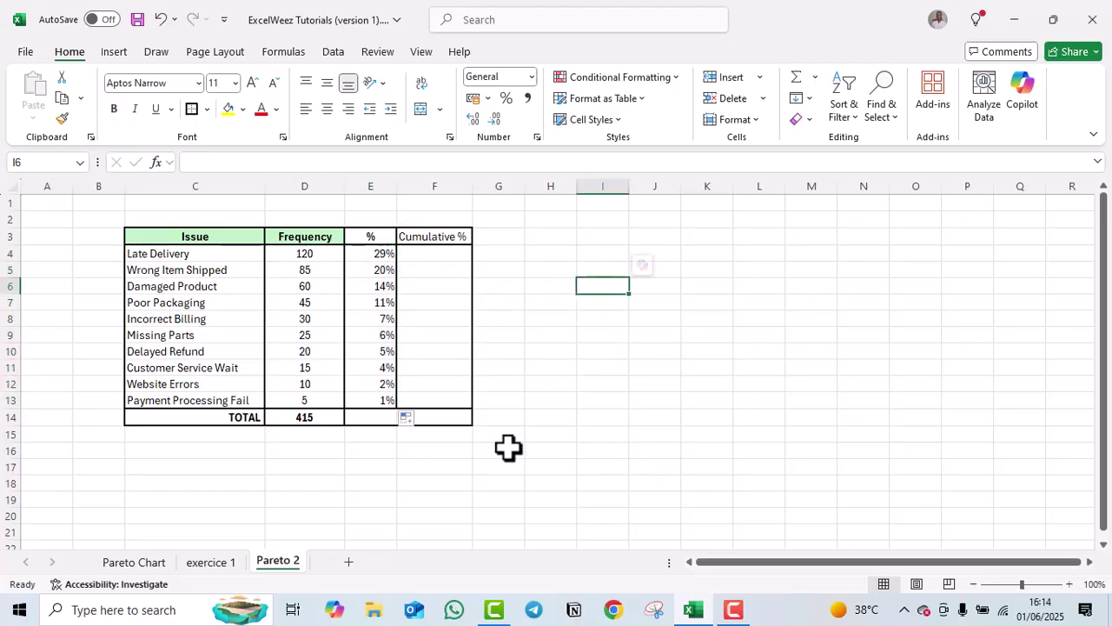
click(371, 186)
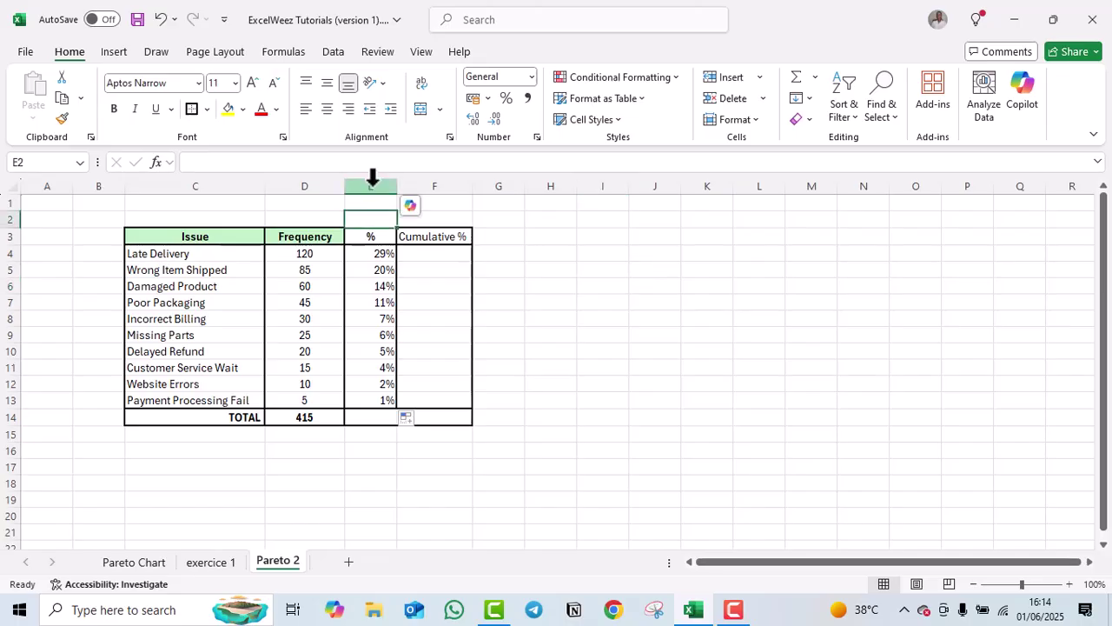
click(526, 305)
Enter =E4 in F4 as the first cumulative percentage, for Late Delivery.
click(418, 258)
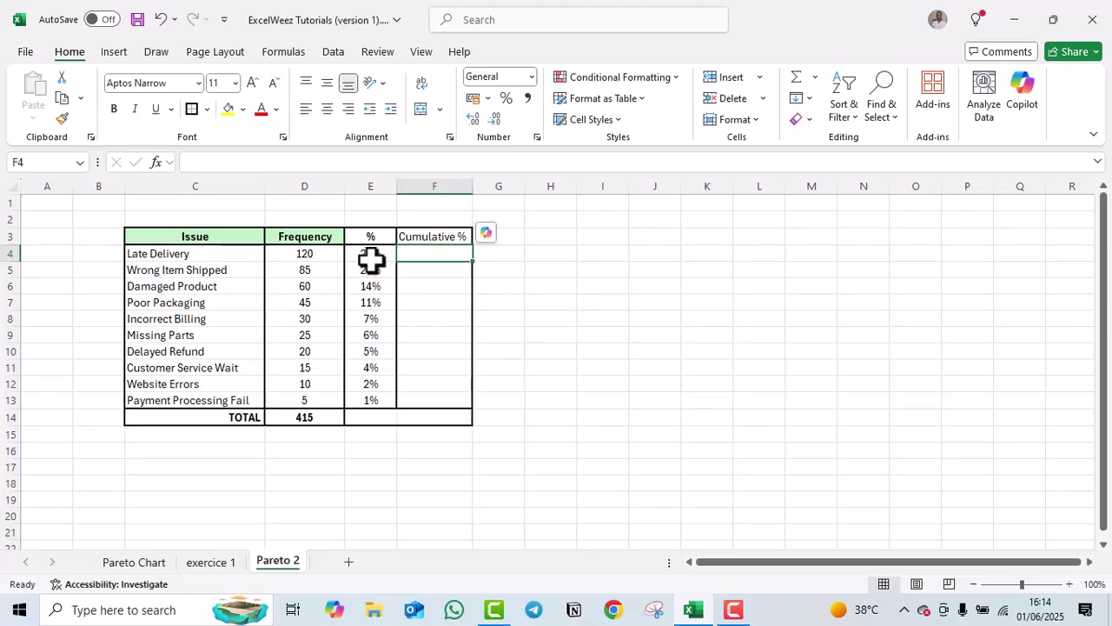
click(371, 258)
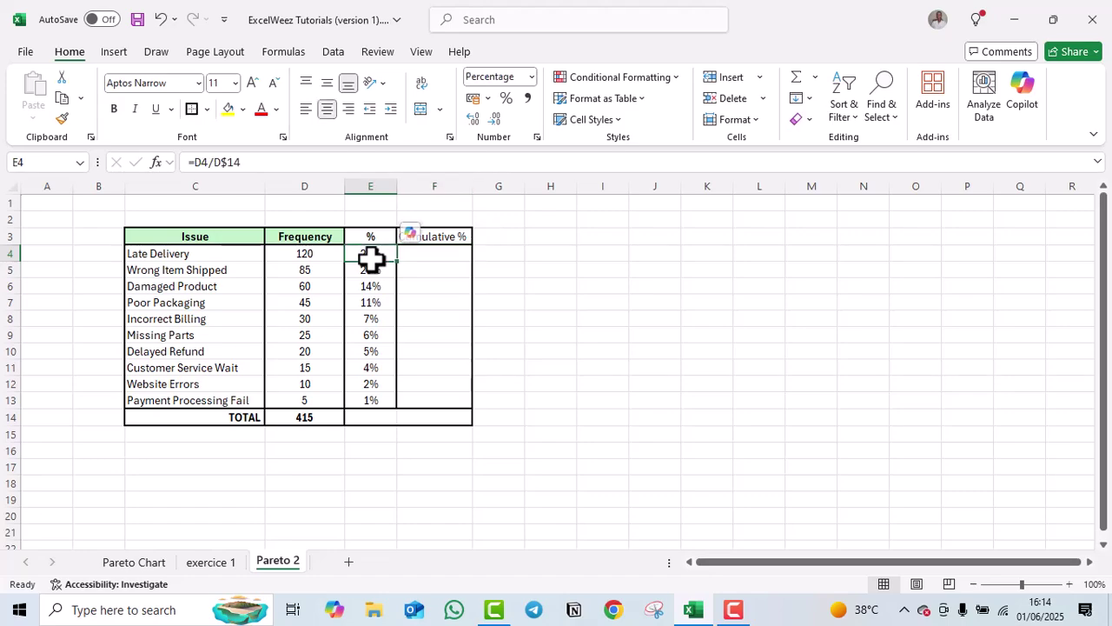
click(420, 253)
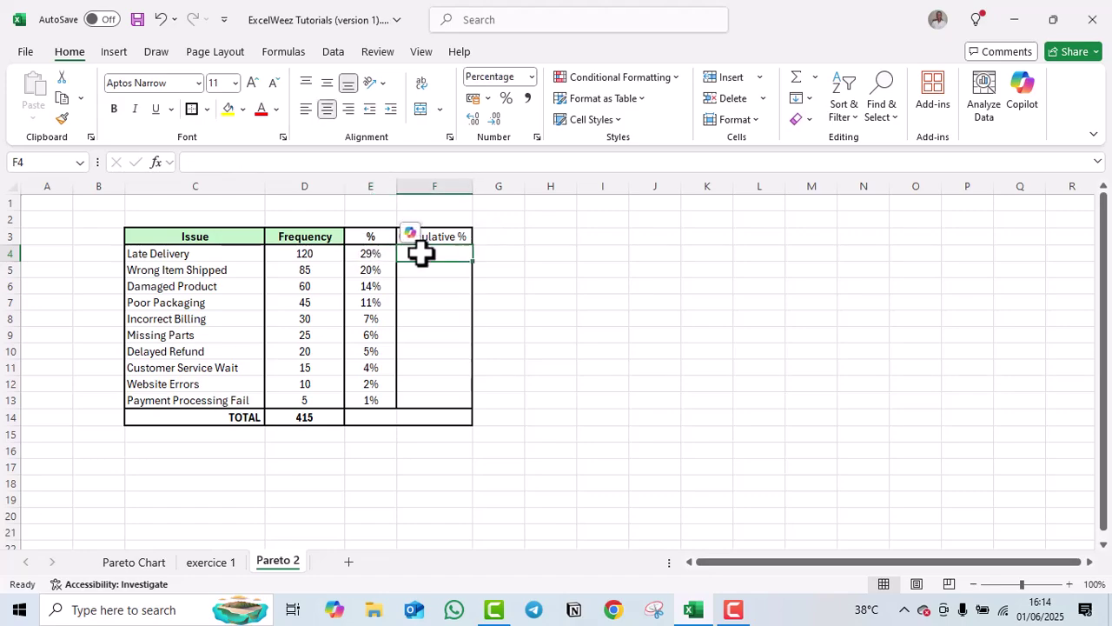
text(=)
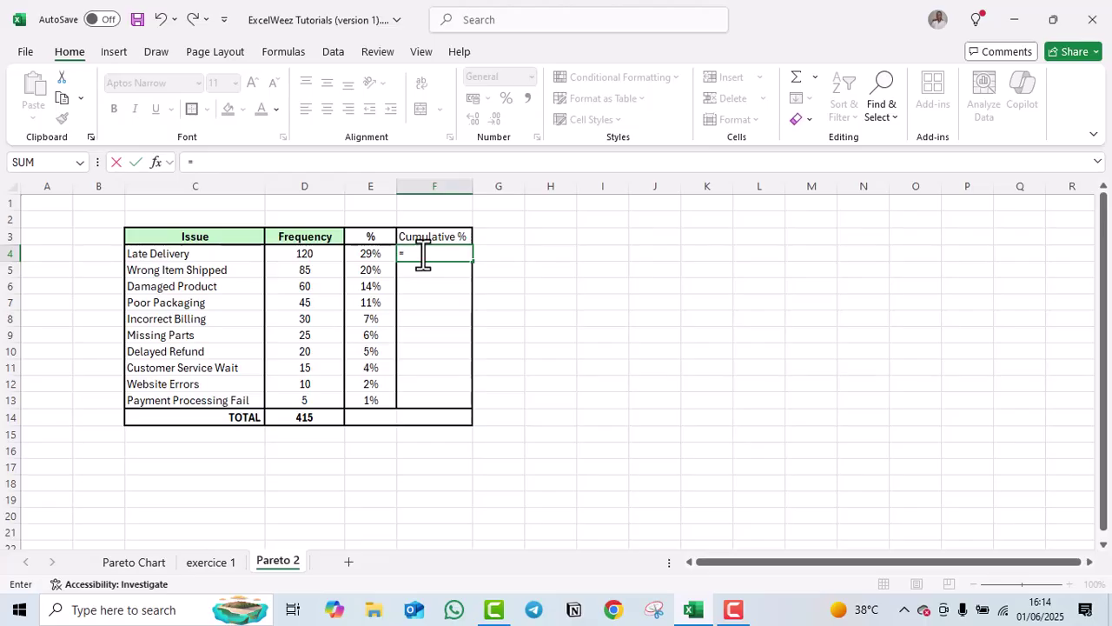
click(369, 253)
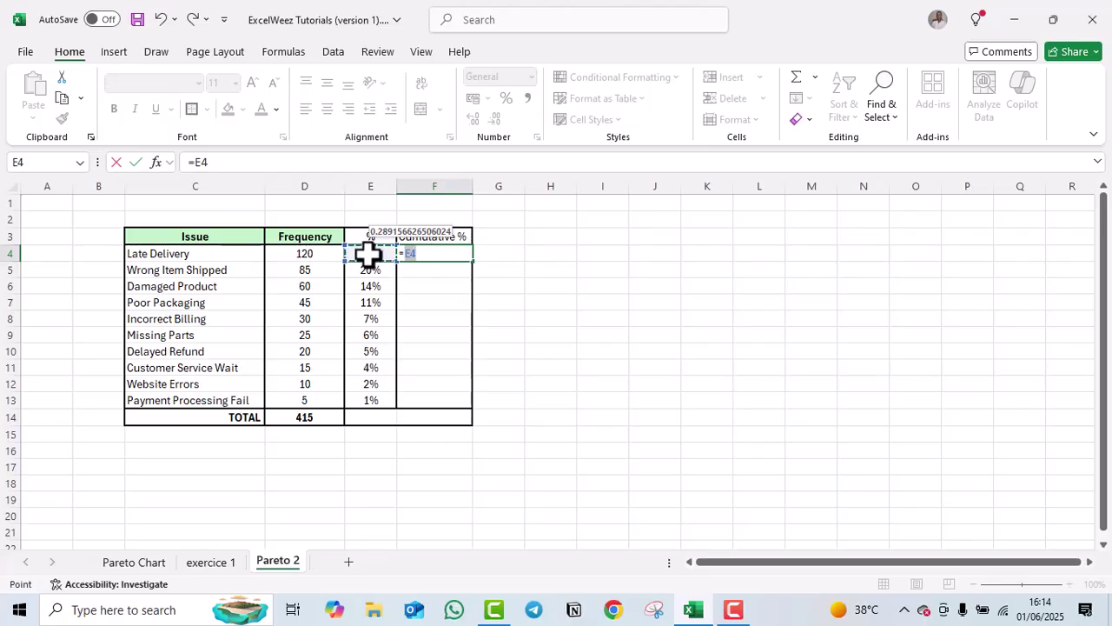
key(Return)
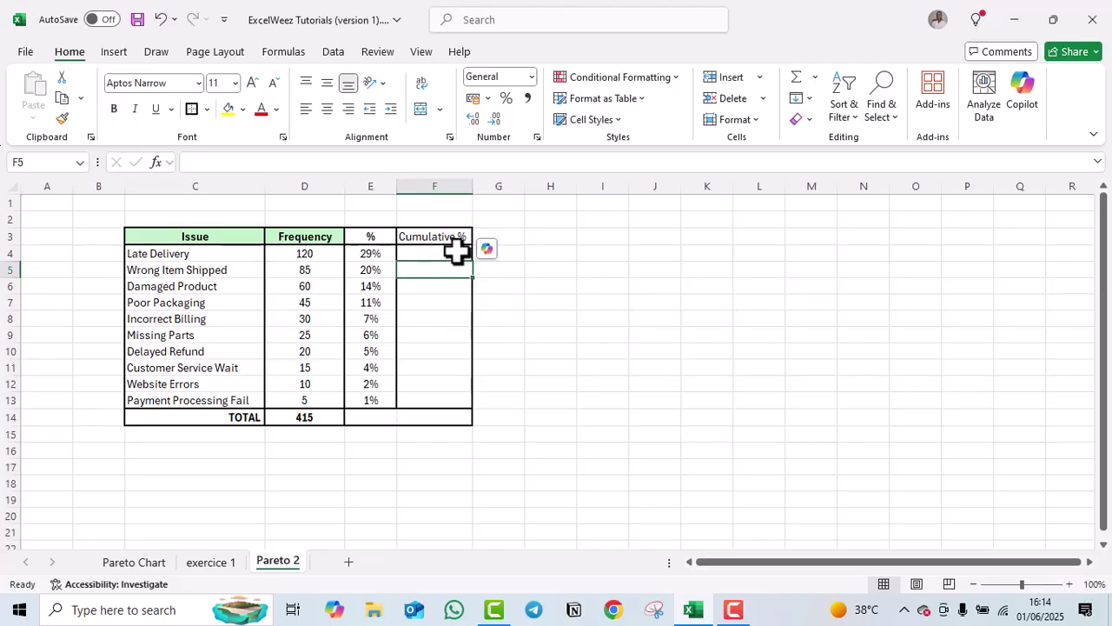
click(456, 254)
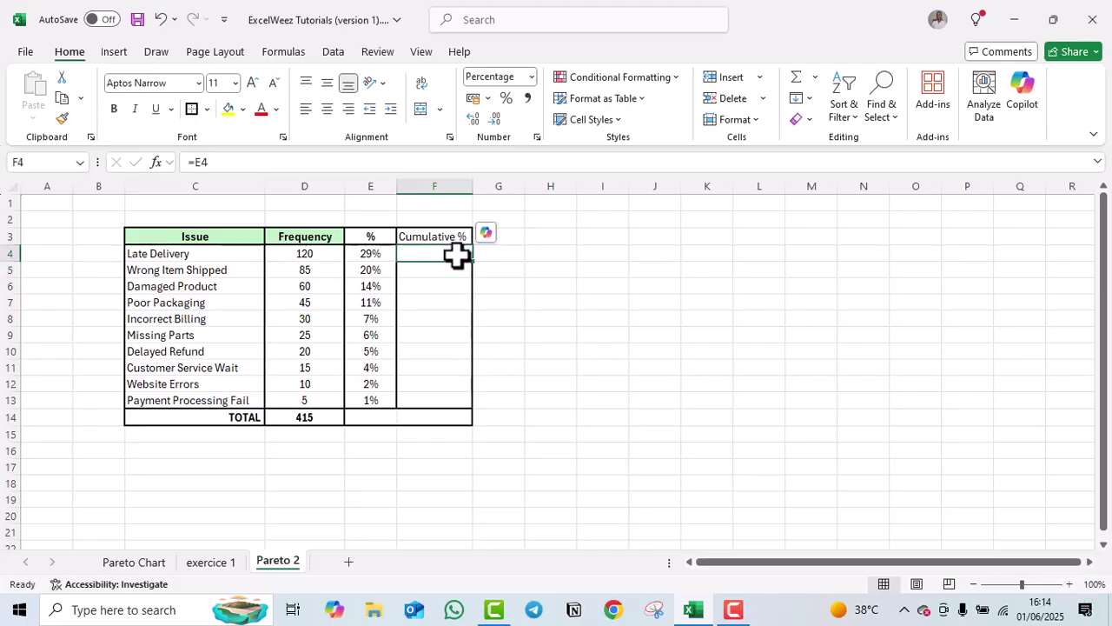
Enter =F4+E5 in F5 to add the Wrong Item Shipped percentage to the previous cumulative value.
click(412, 268)
text(=)
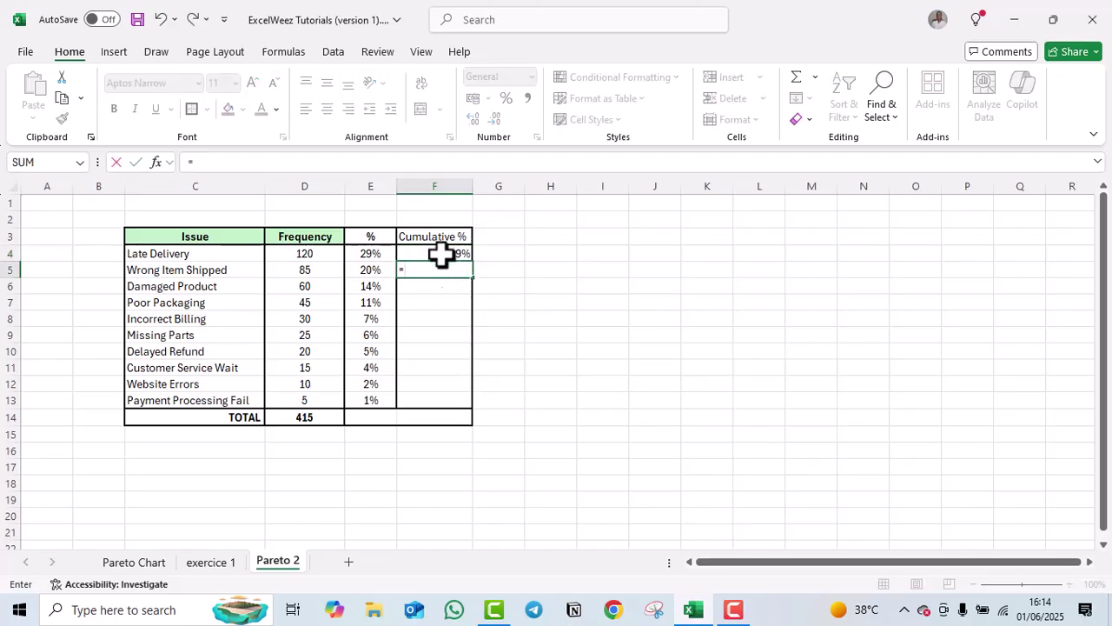
click(439, 251)
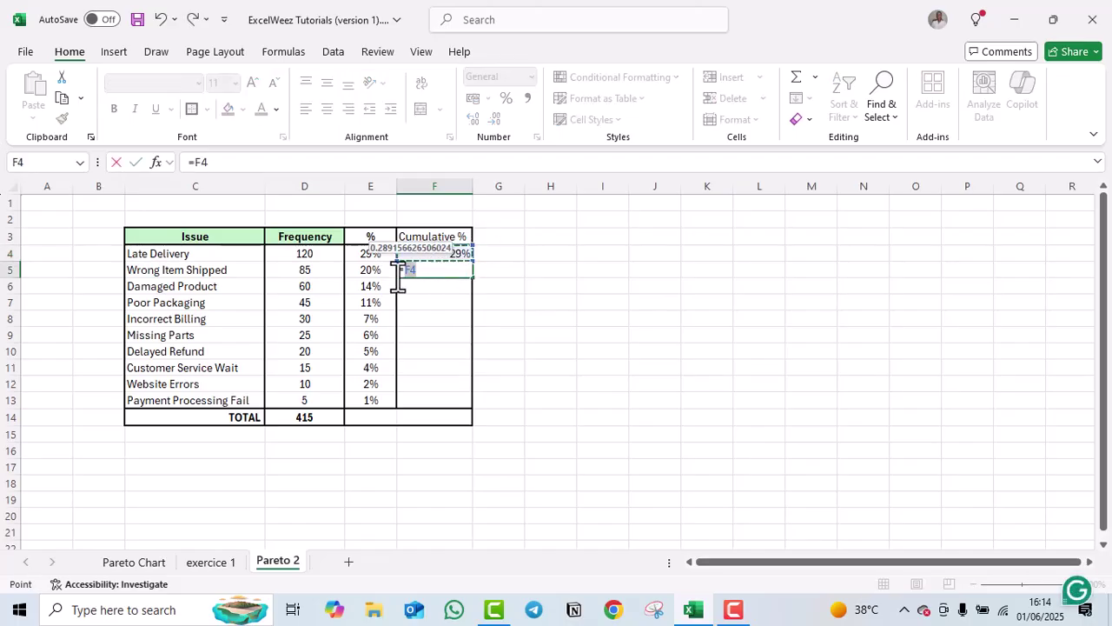
text(+)
click(372, 269)
key(Return)
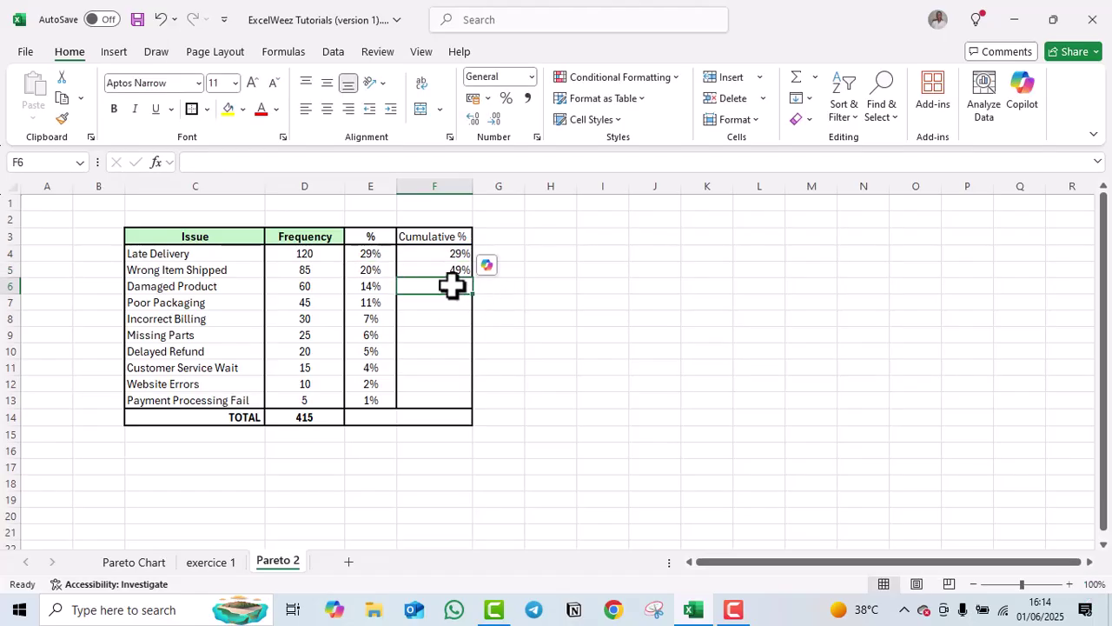
Fill the cumulative formula from F5 down to F13 and center the contents of column F.
click(520, 353)
click(438, 269)
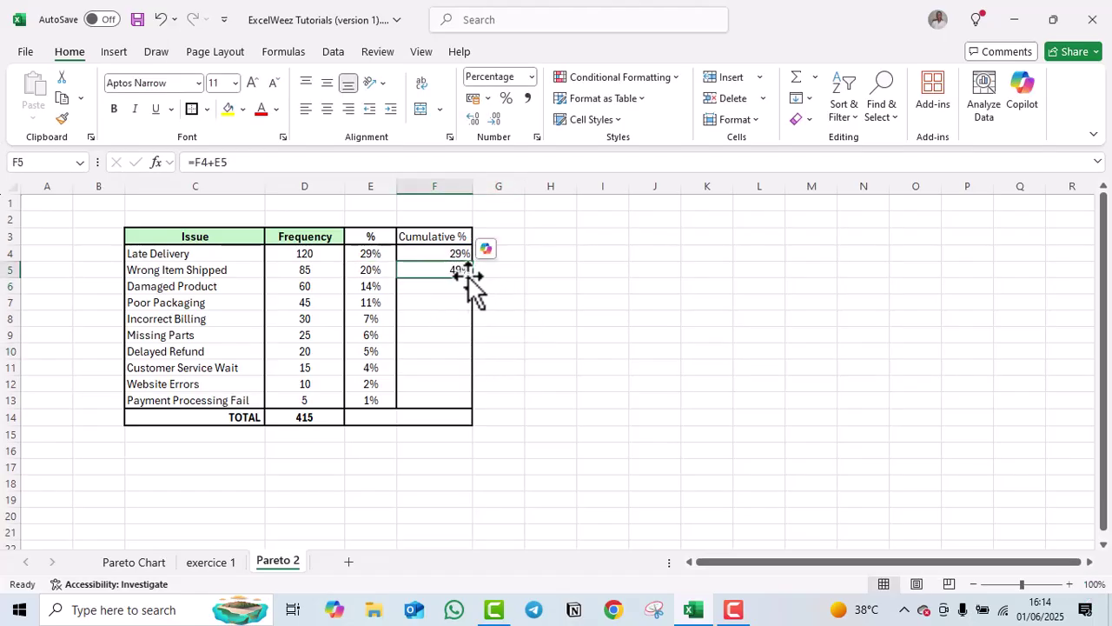
drag(474, 279, 466, 396)
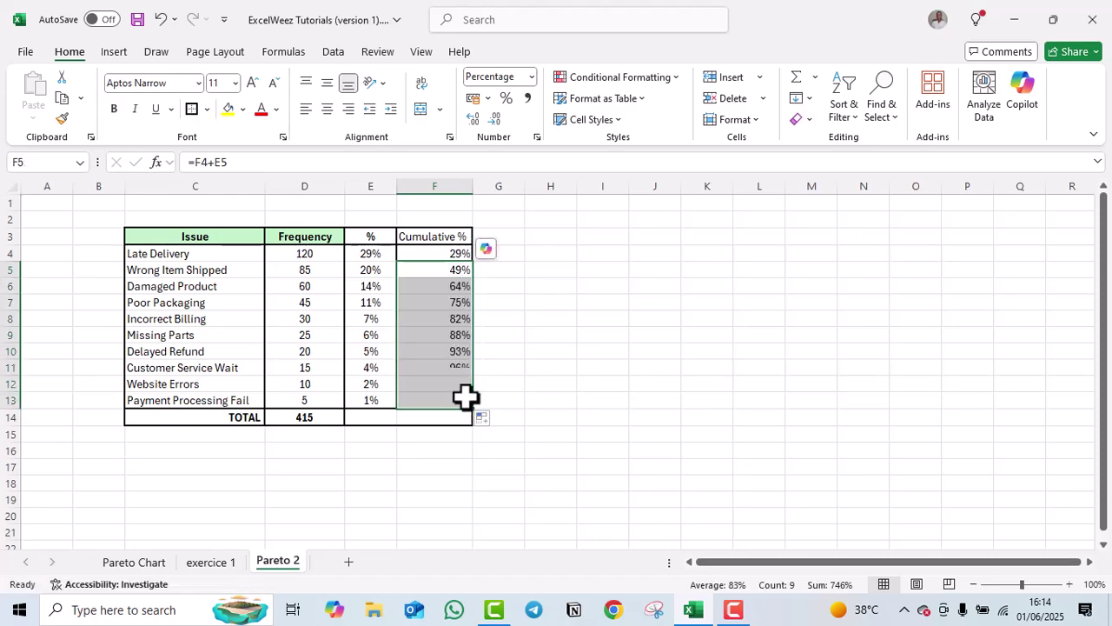
click(549, 362)
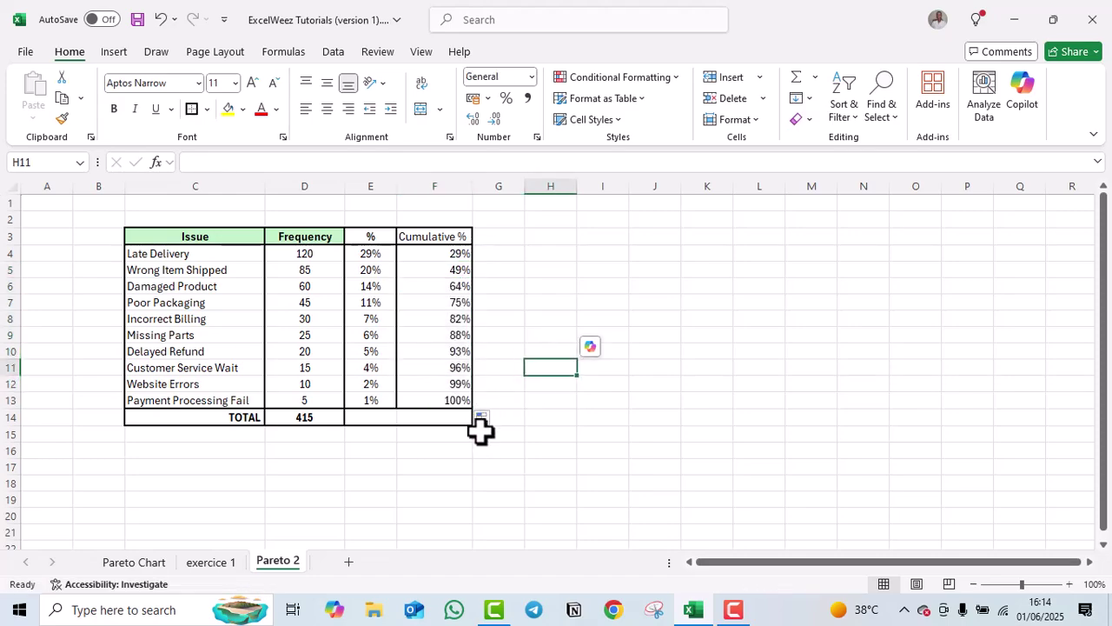
click(436, 186)
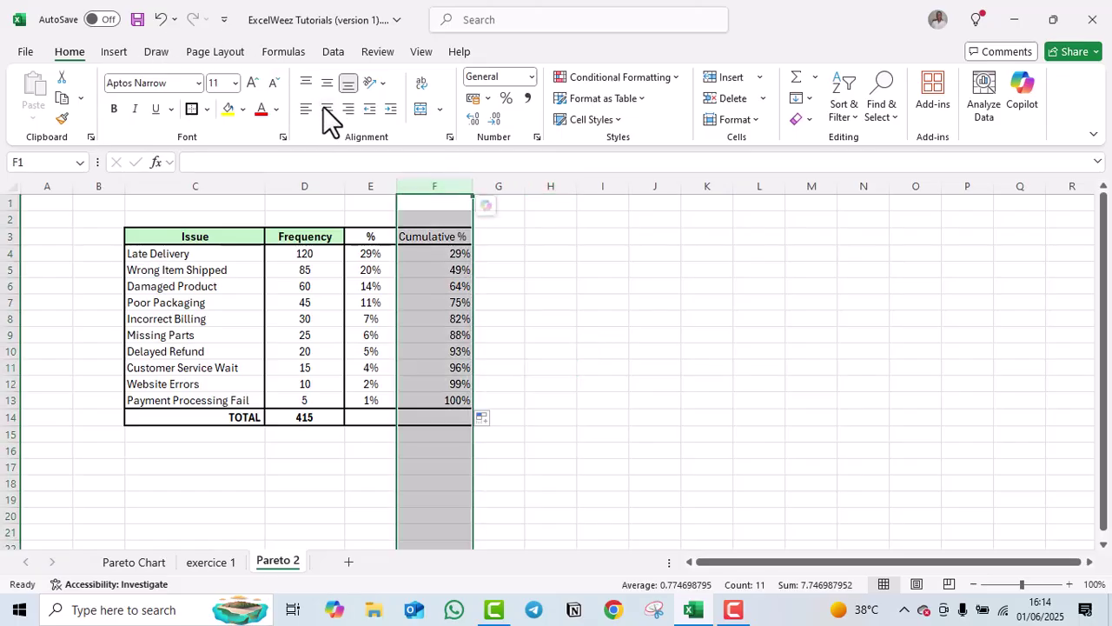
click(558, 368)
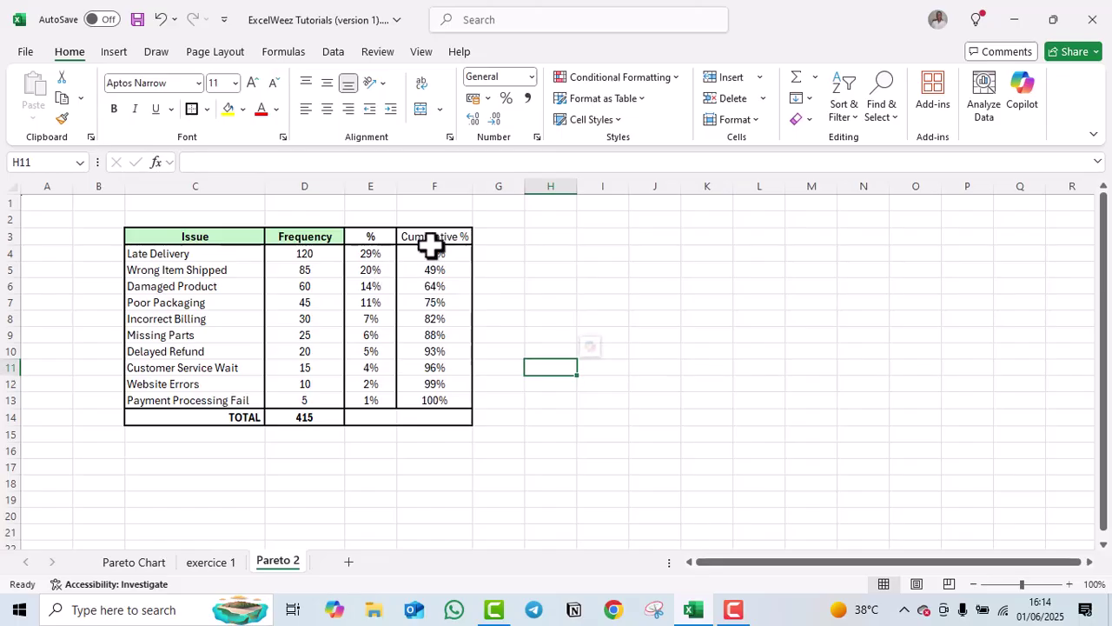
drag(459, 235, 340, 235)
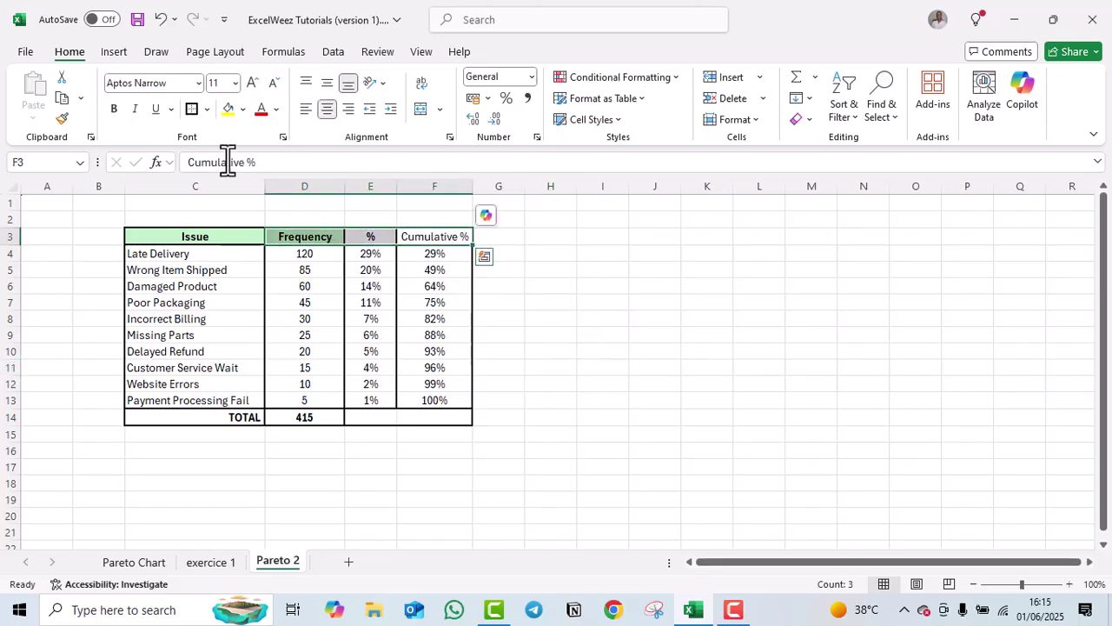
click(242, 108)
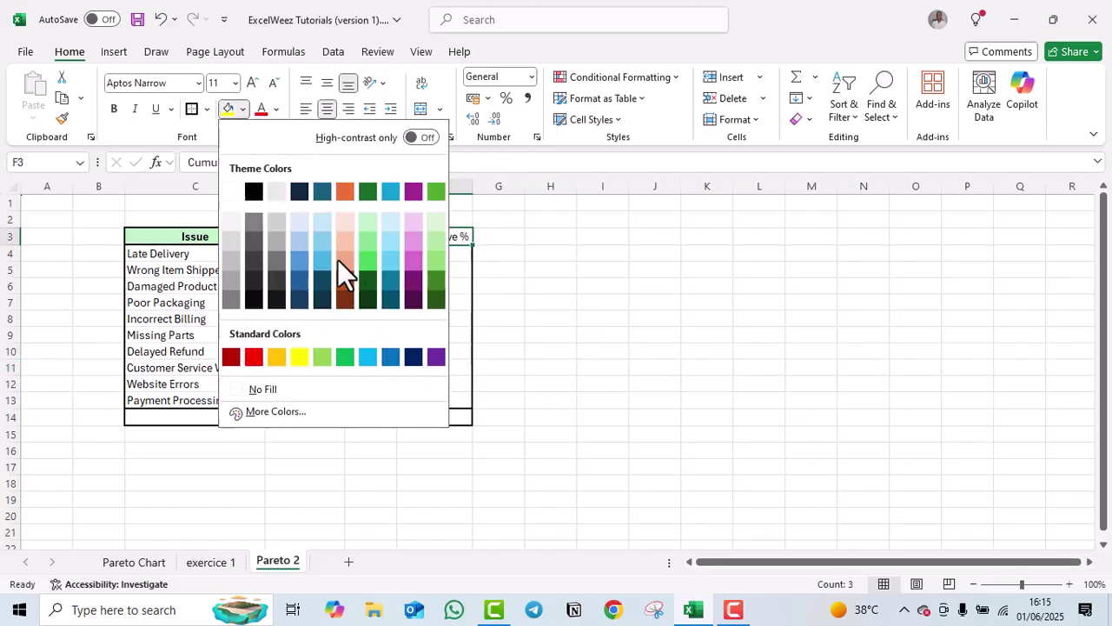
click(605, 301)
click(687, 304)
Apply a light green fill to the % and Cumulative % header cells E3:F3.
drag(372, 238, 426, 232)
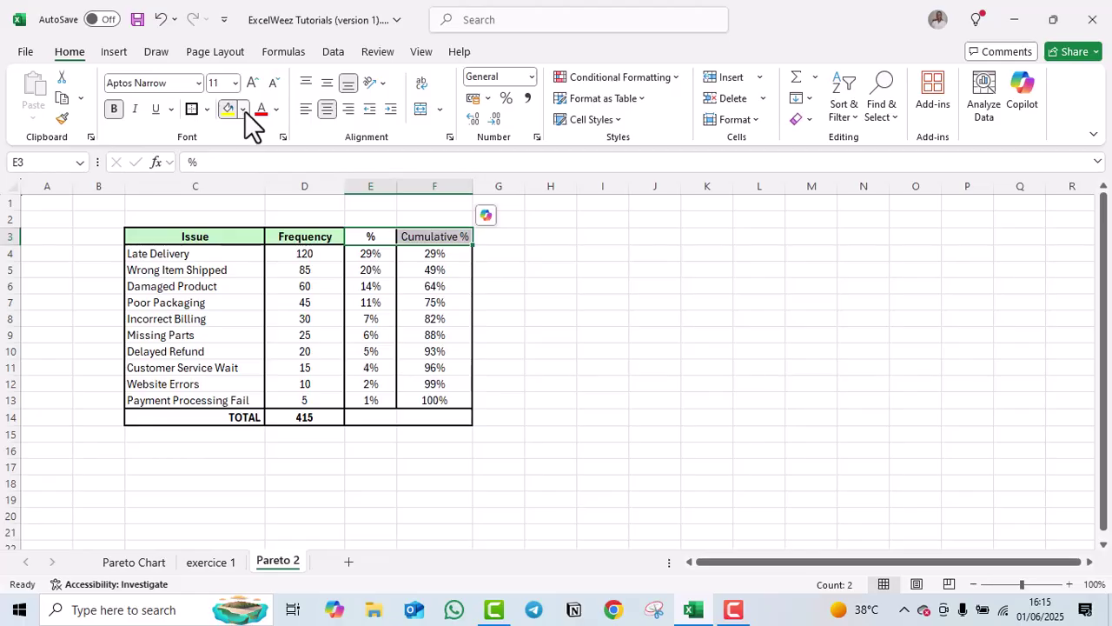
click(244, 109)
click(366, 238)
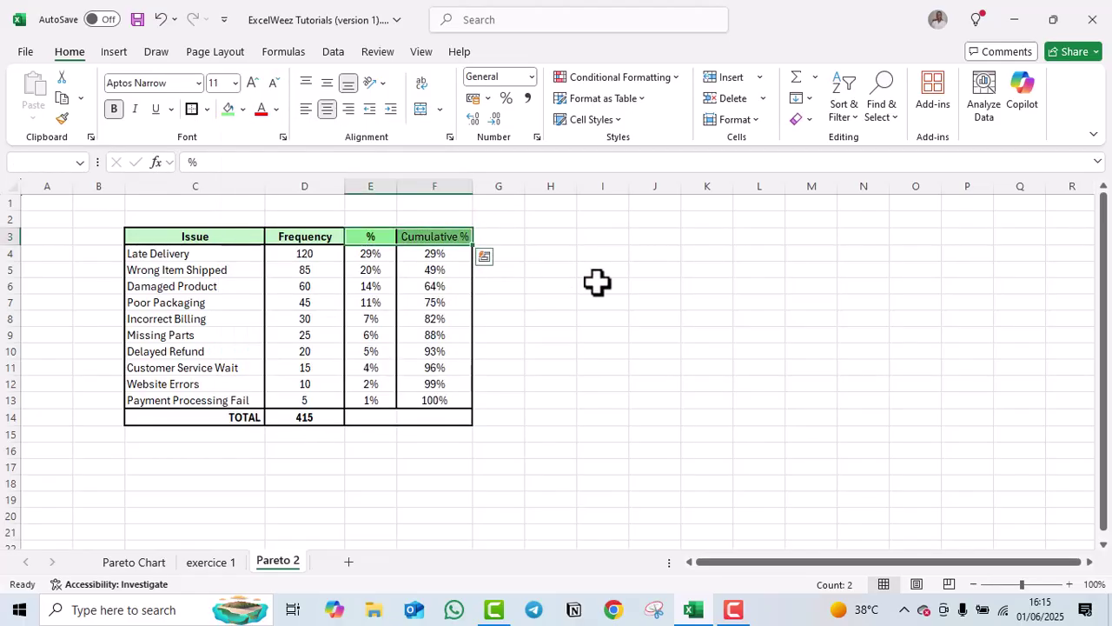
click(598, 284)
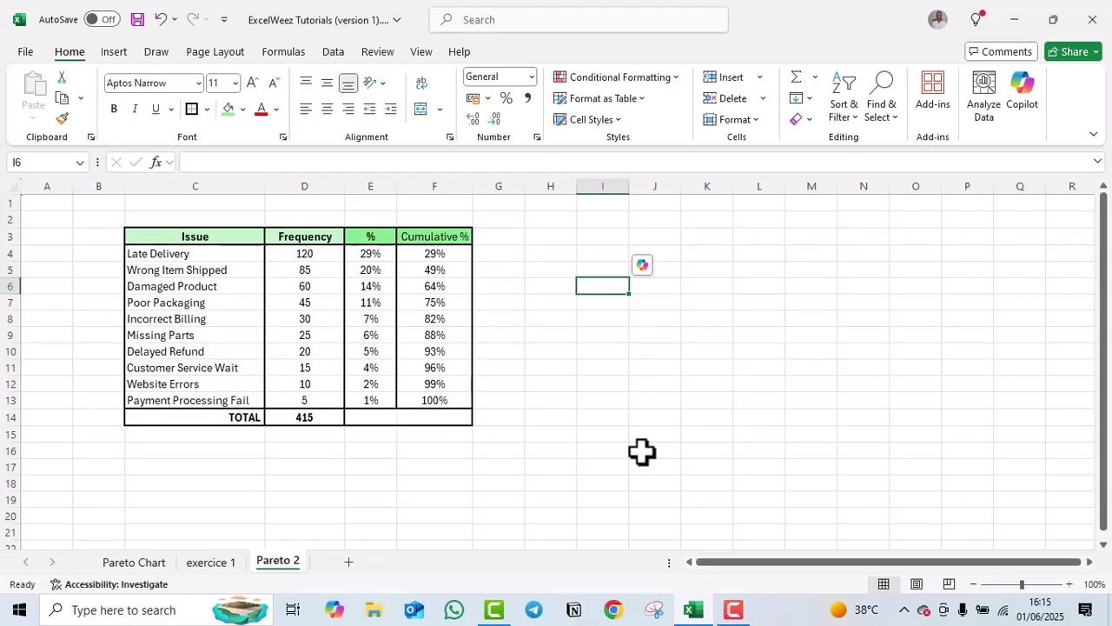
click(566, 352)
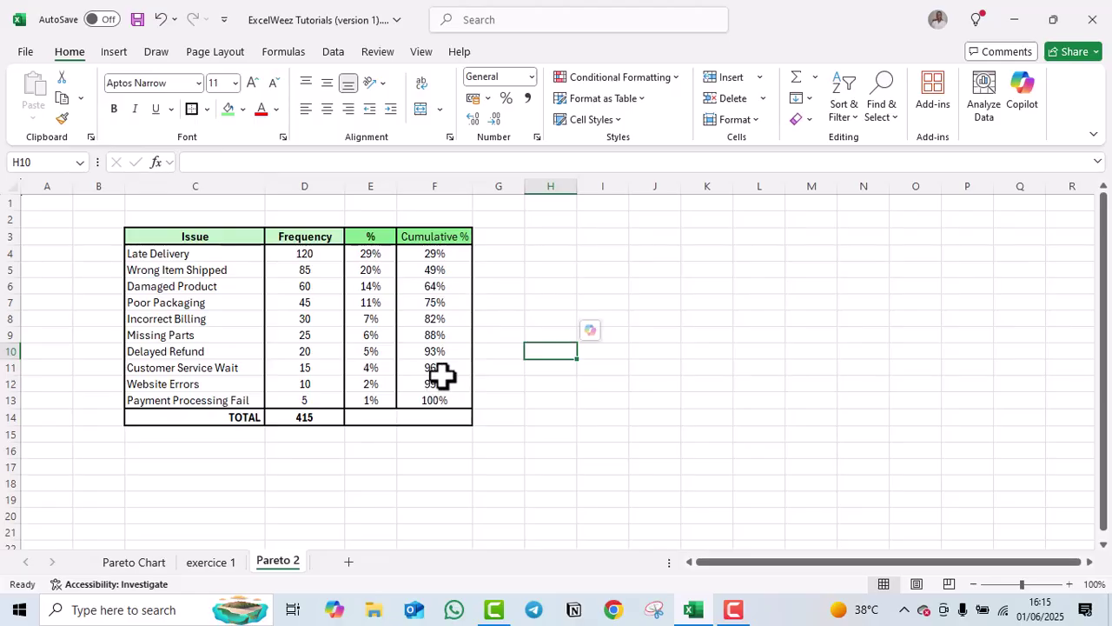
Insert a 2-D clustered column chart from the Issue, Frequency and Cumulative % data in C3:D13 and F3:F13.
drag(156, 241, 323, 404)
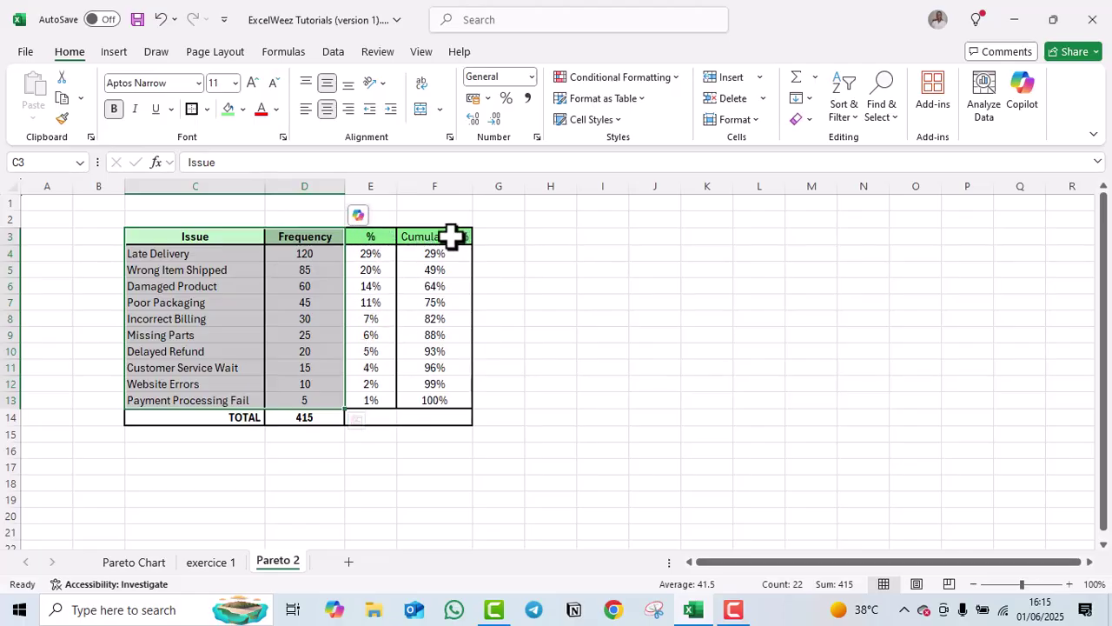
drag(437, 236, 450, 393)
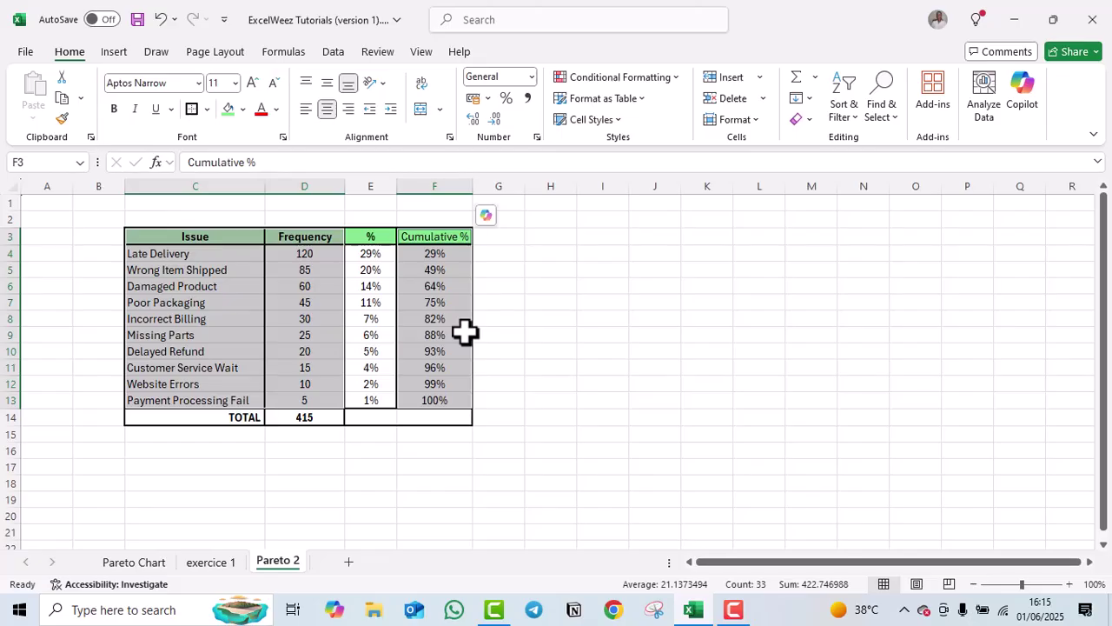
click(113, 51)
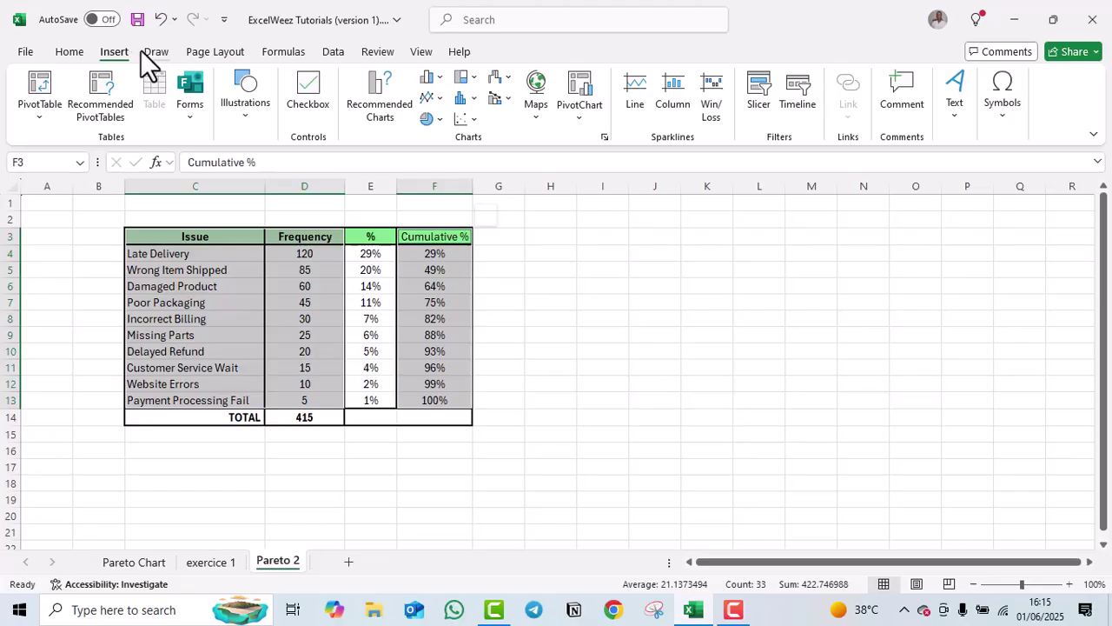
click(434, 76)
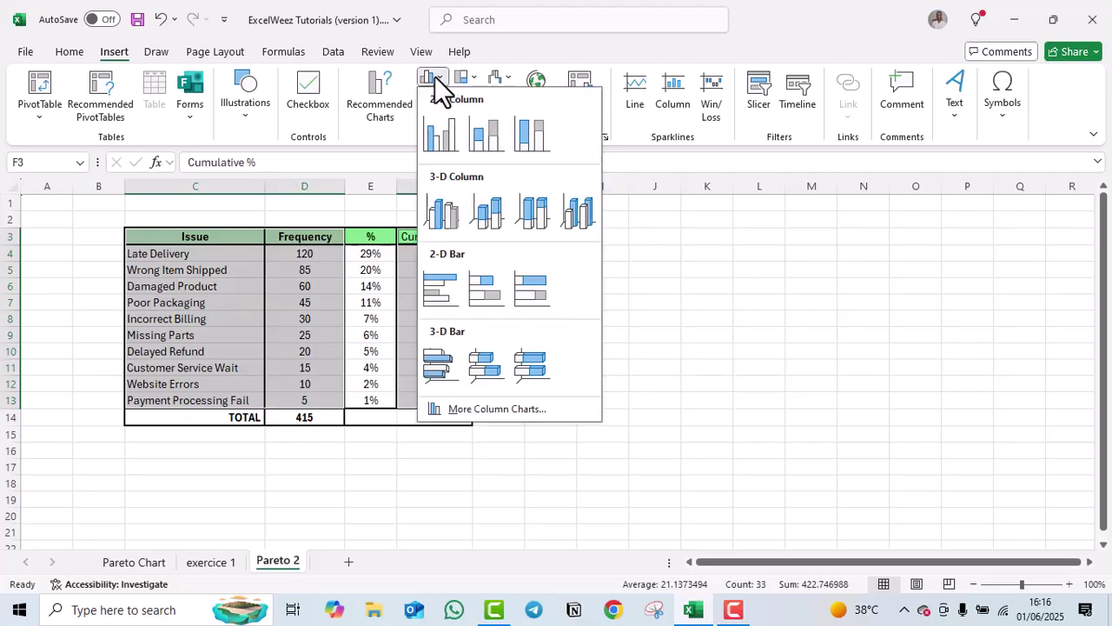
click(437, 135)
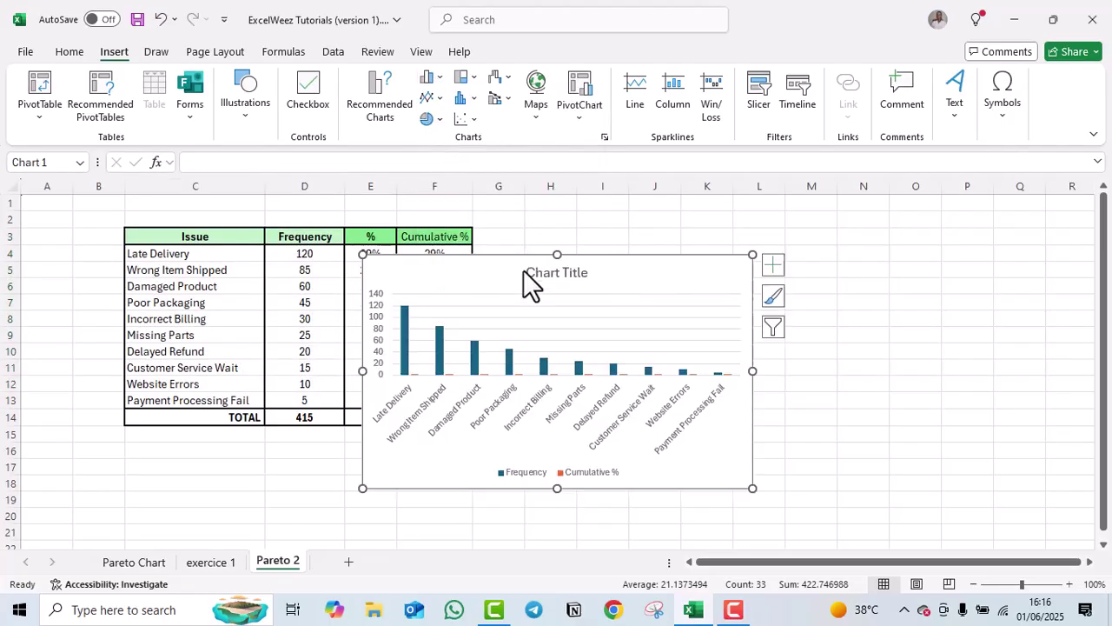
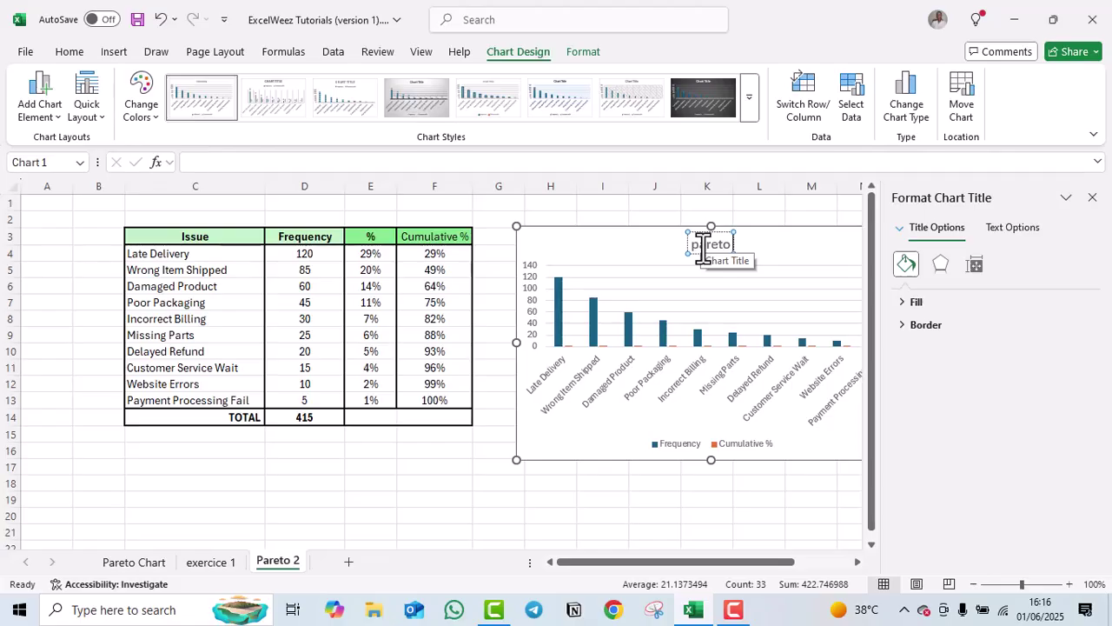
Title the chart "Pareto Chart" with a capital P and close the title formatting pane.
click(682, 245)
key(BackSpace)
text(P)
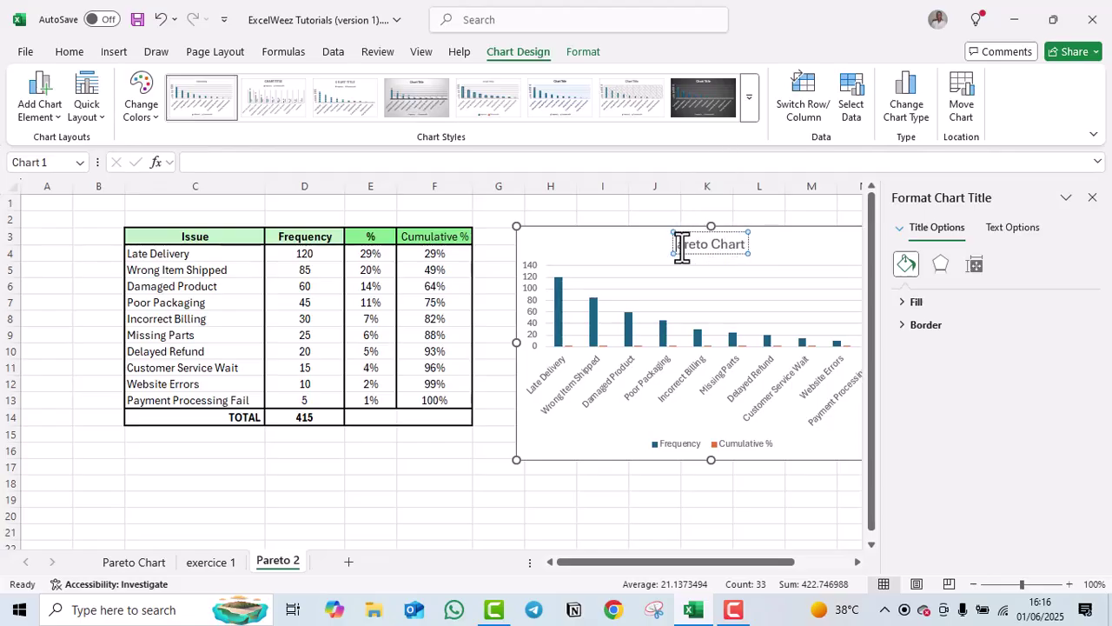
click(1092, 200)
click(999, 348)
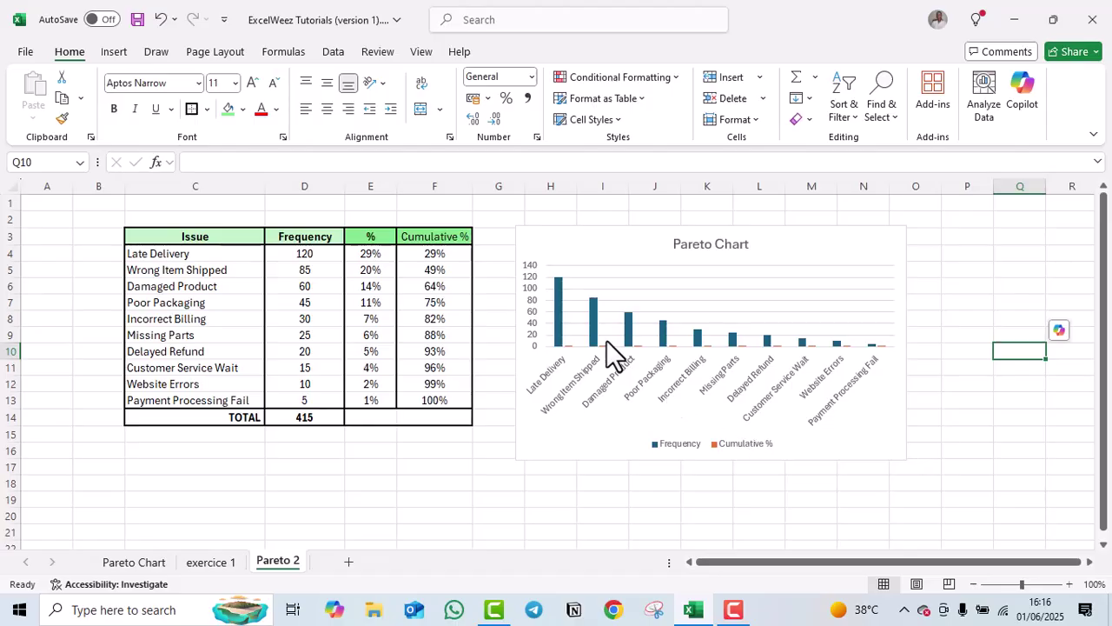
Enlarge the chart by extending its lower edge to about row 19 and its right edge to the start of column Q.
click(711, 457)
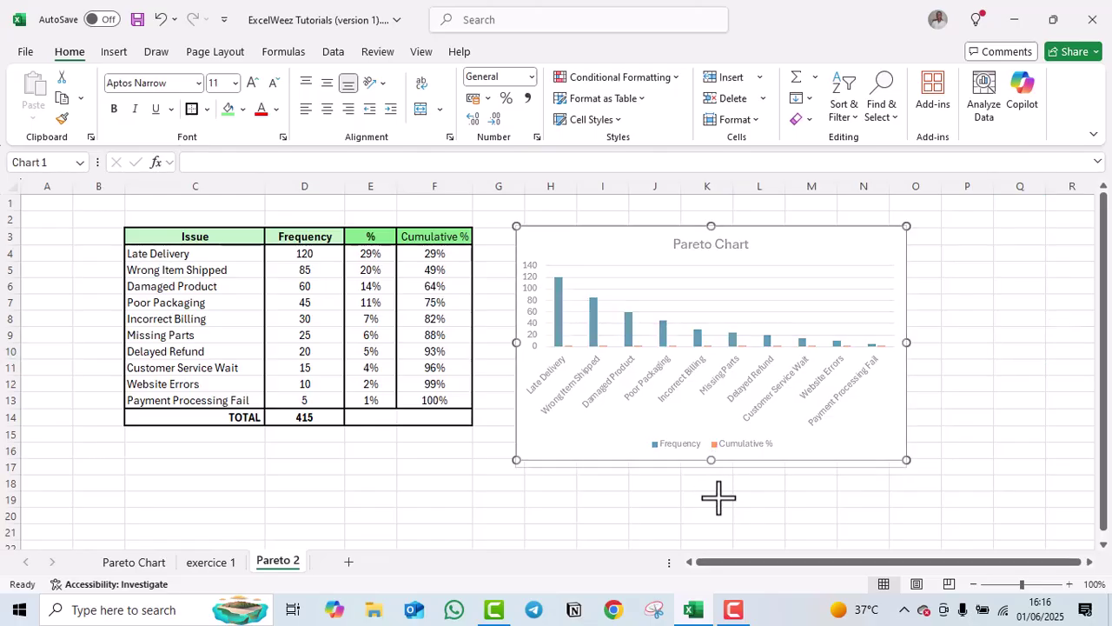
drag(719, 497, 720, 495)
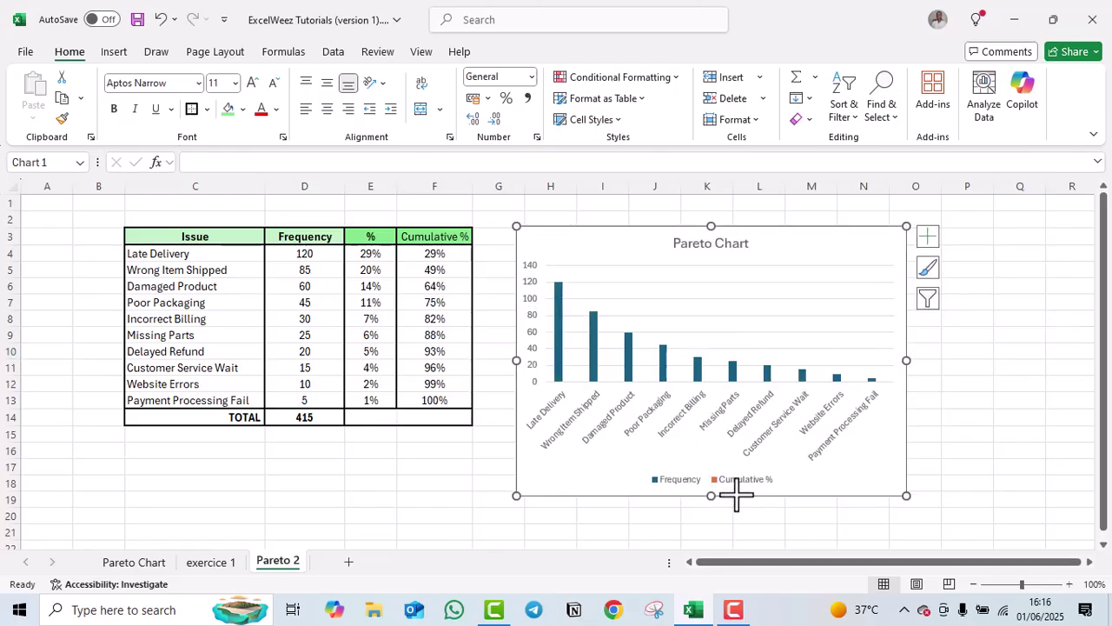
drag(904, 361, 1003, 392)
Change the Cumulative % series to Line with Markers on the secondary axis, keeping Frequency as Clustered Column.
click(805, 480)
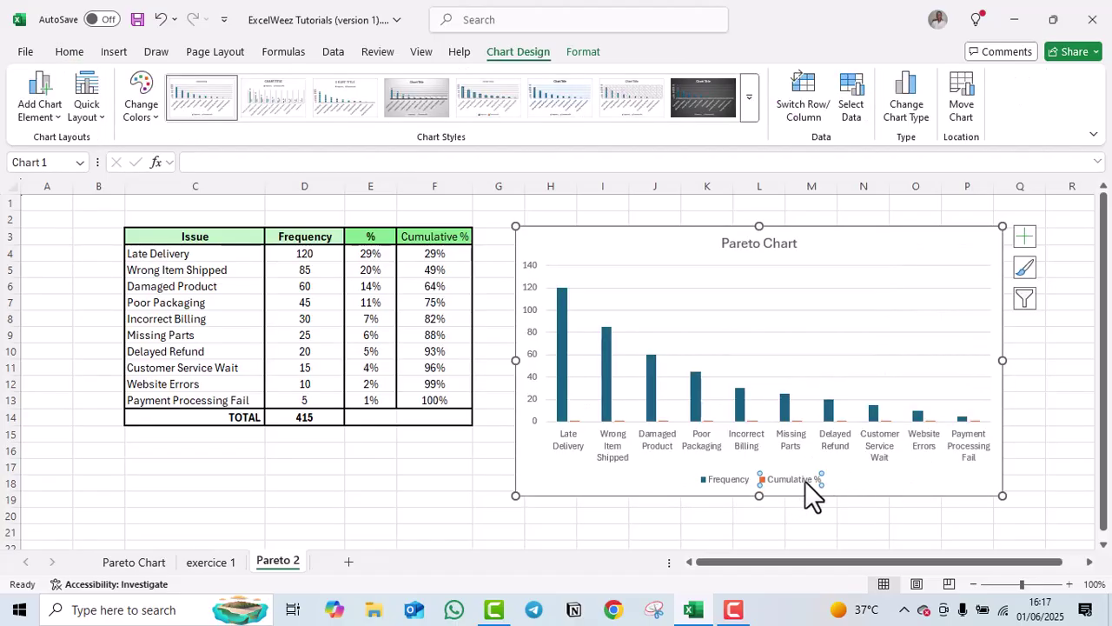
right_click(804, 492)
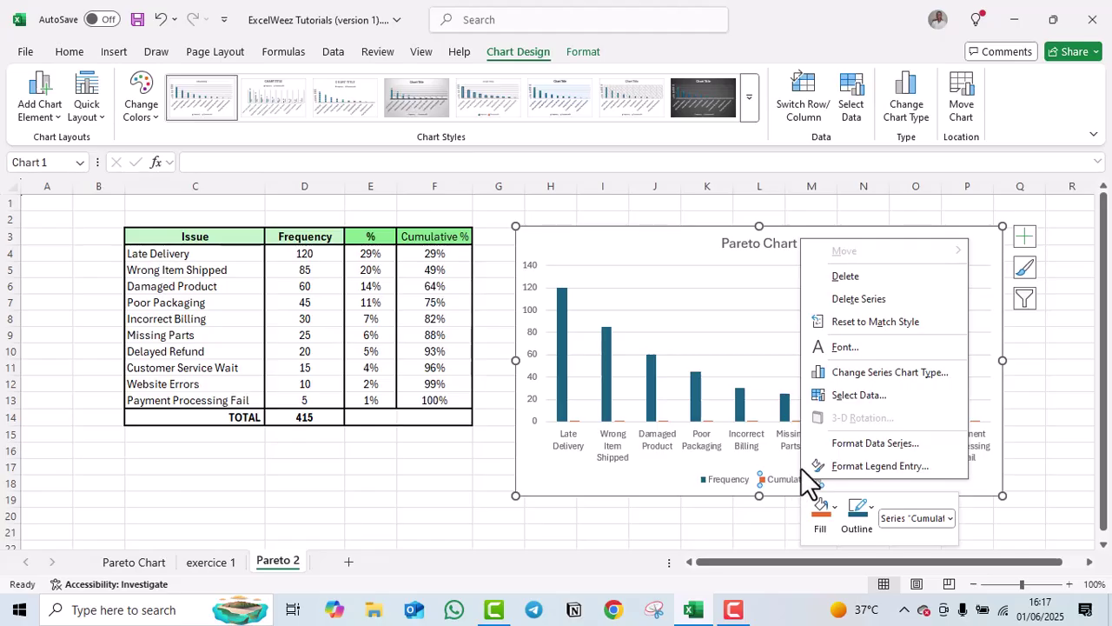
click(872, 369)
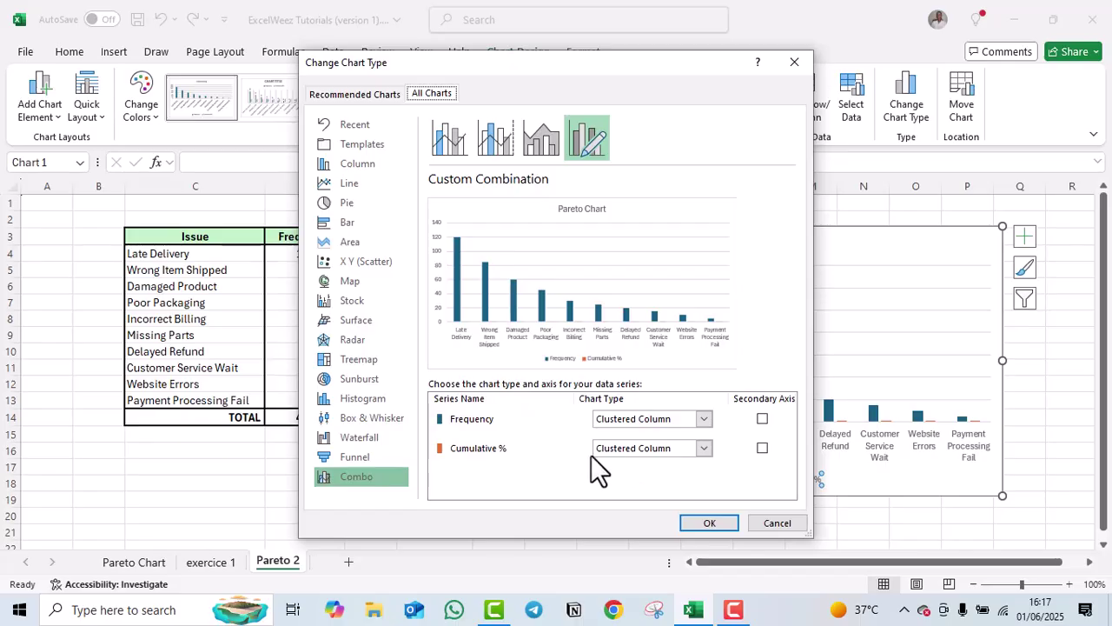
click(703, 448)
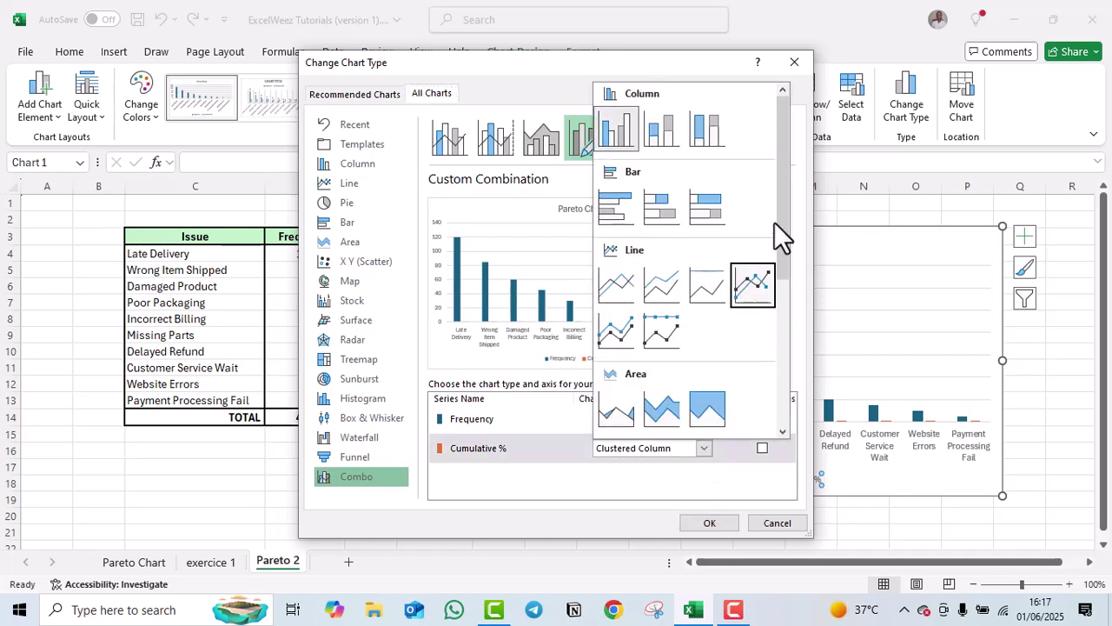
click(753, 292)
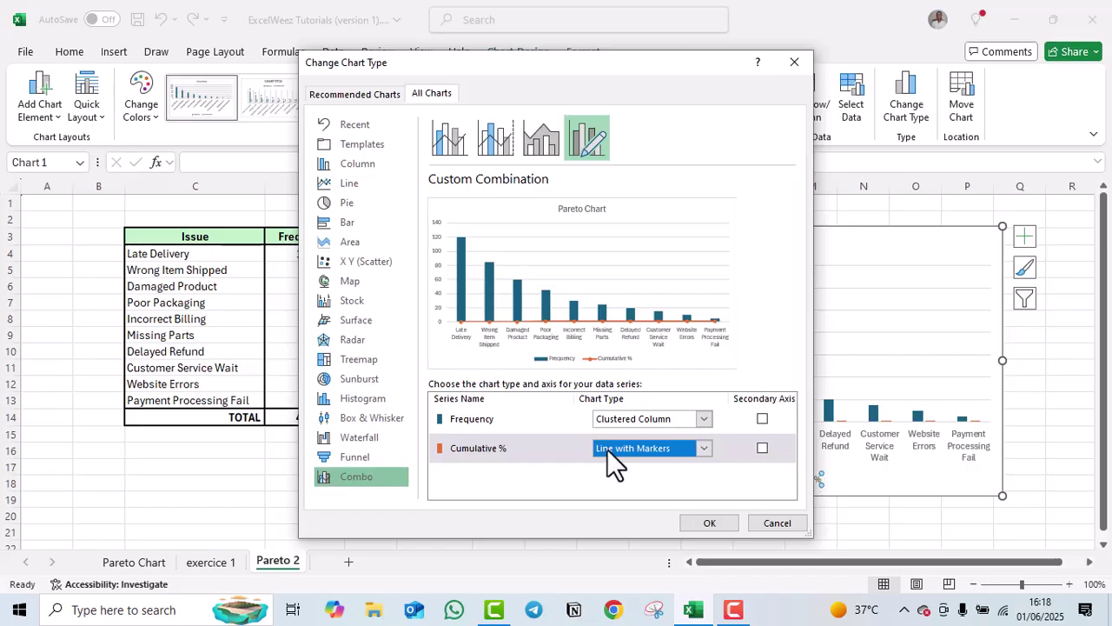
click(763, 447)
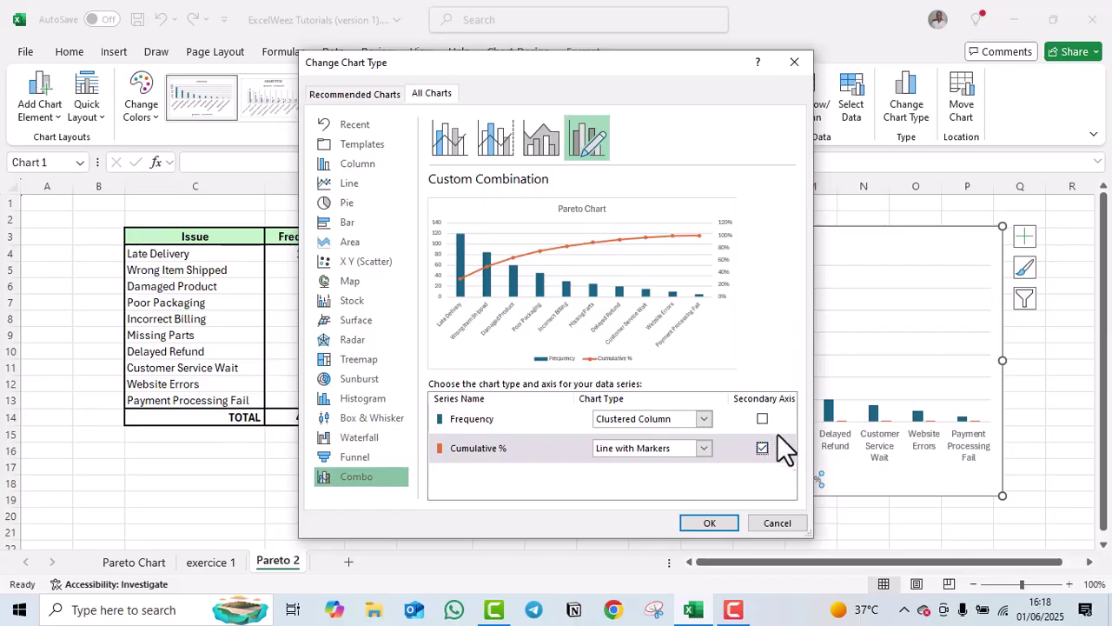
click(706, 522)
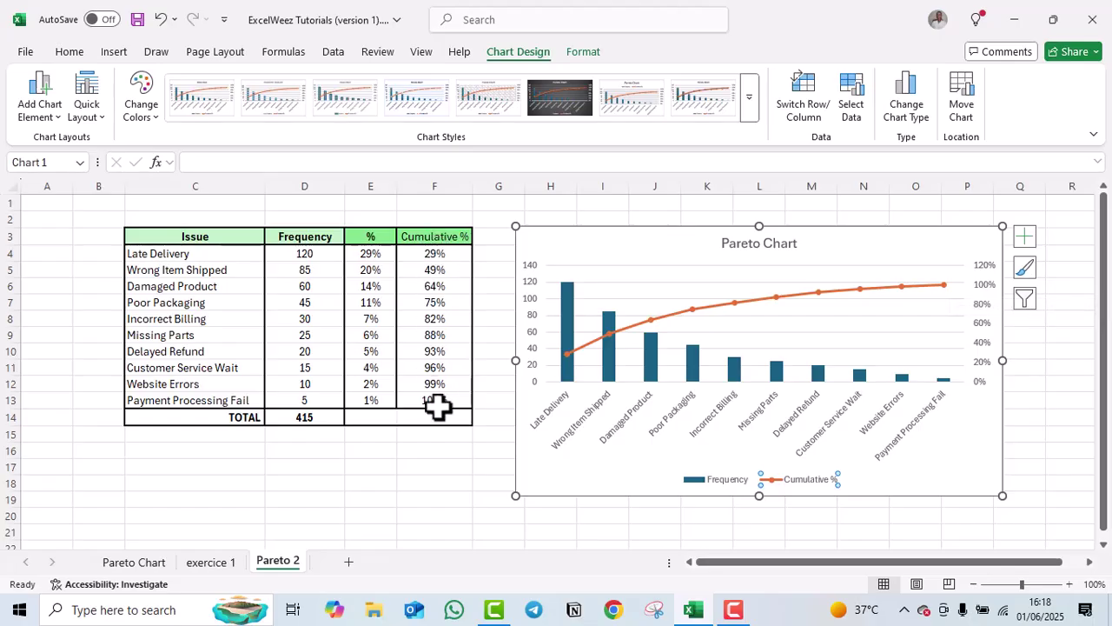
Set the maximum bound of the secondary percentage axis to 1.0 and close the axis formatting pane.
click(983, 292)
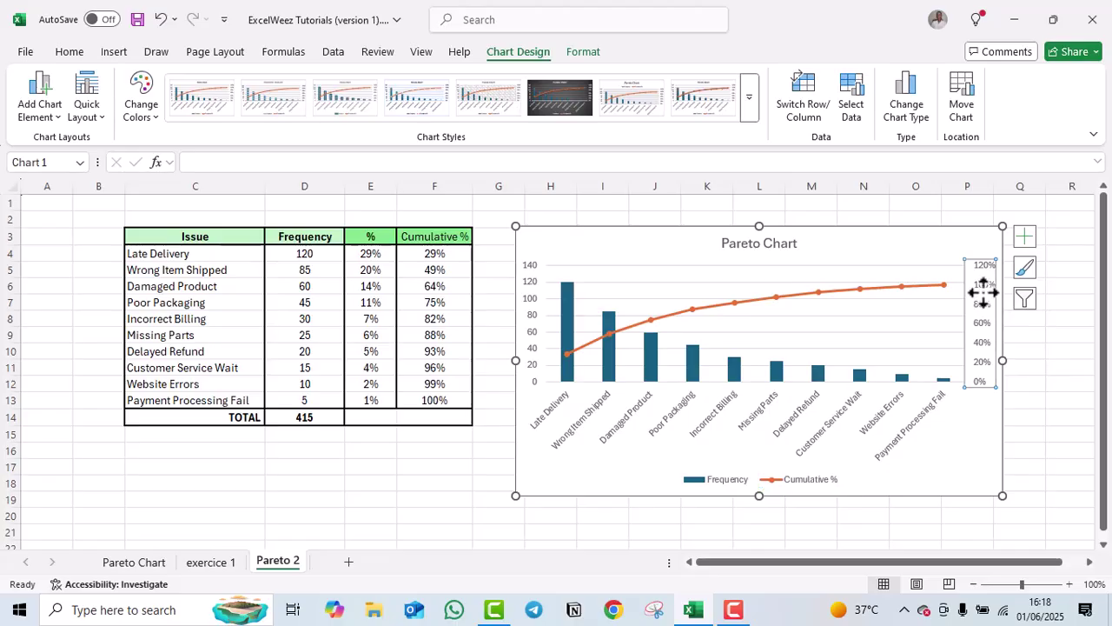
right_click(983, 292)
click(904, 493)
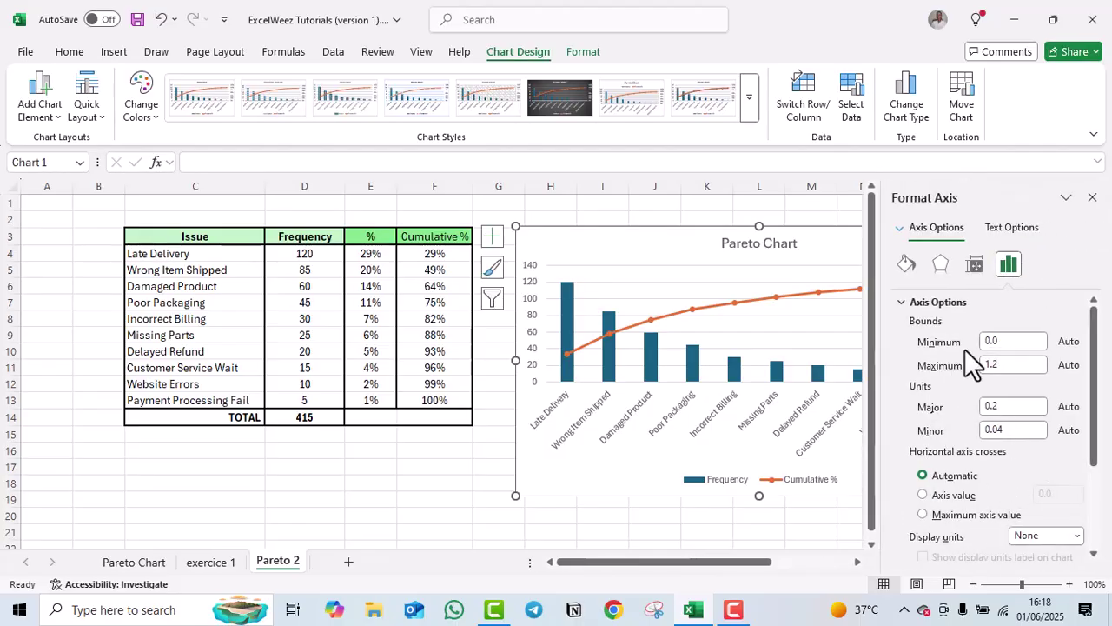
click(1008, 365)
key(BackSpace)
key(BackSpace)
key(Return)
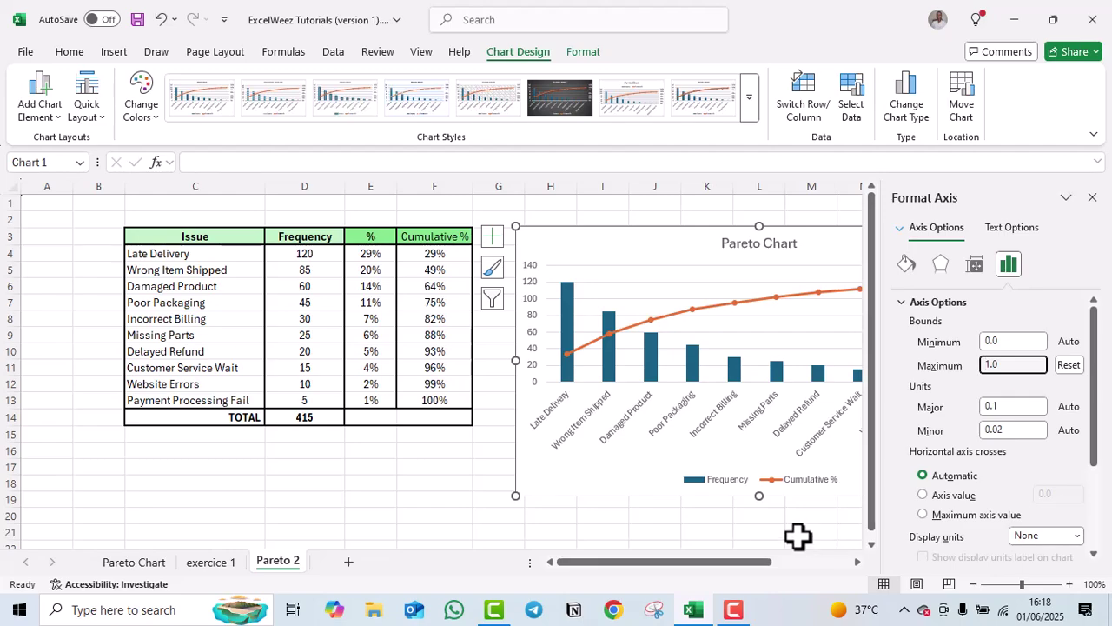
click(1094, 198)
click(1062, 400)
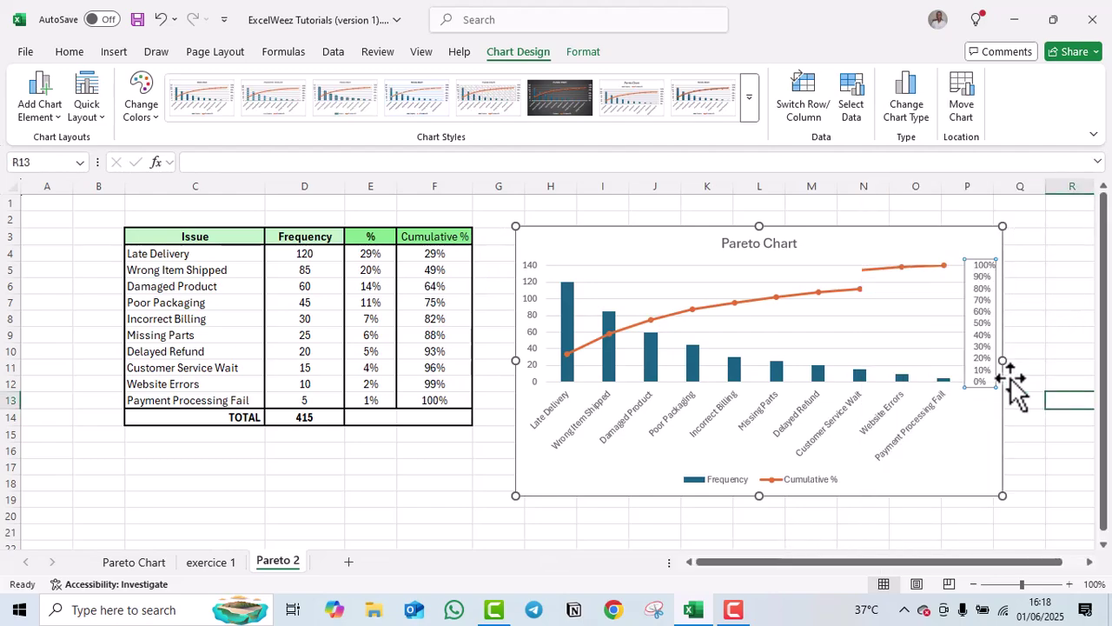
Move the chart close beside the data table, with its left edge in column G and without covering the Cumulative % column.
click(904, 330)
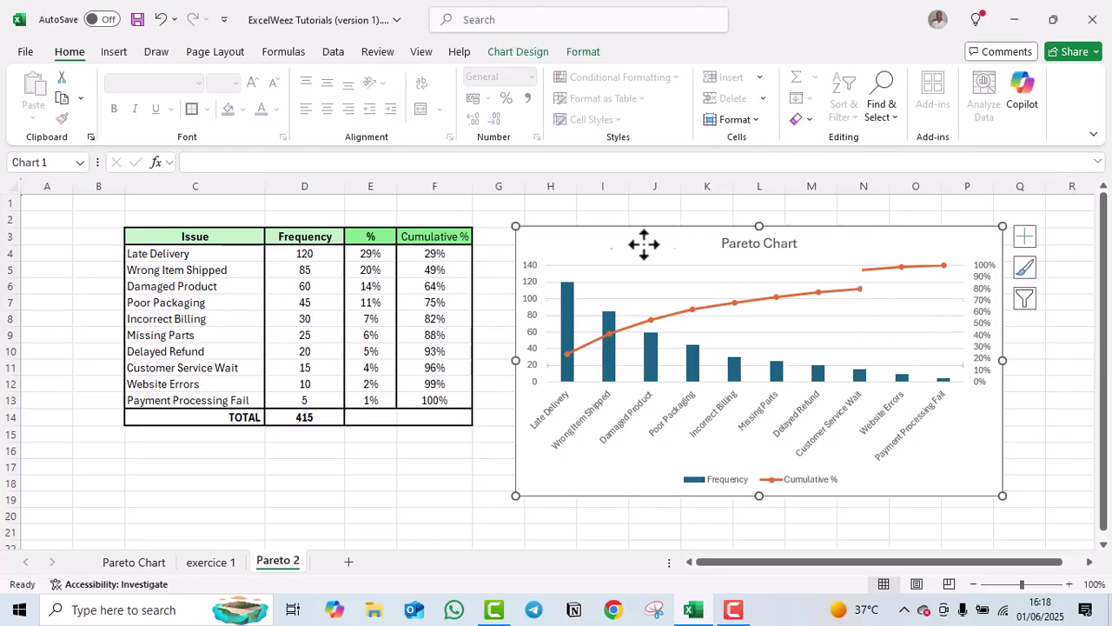
drag(853, 298, 799, 298)
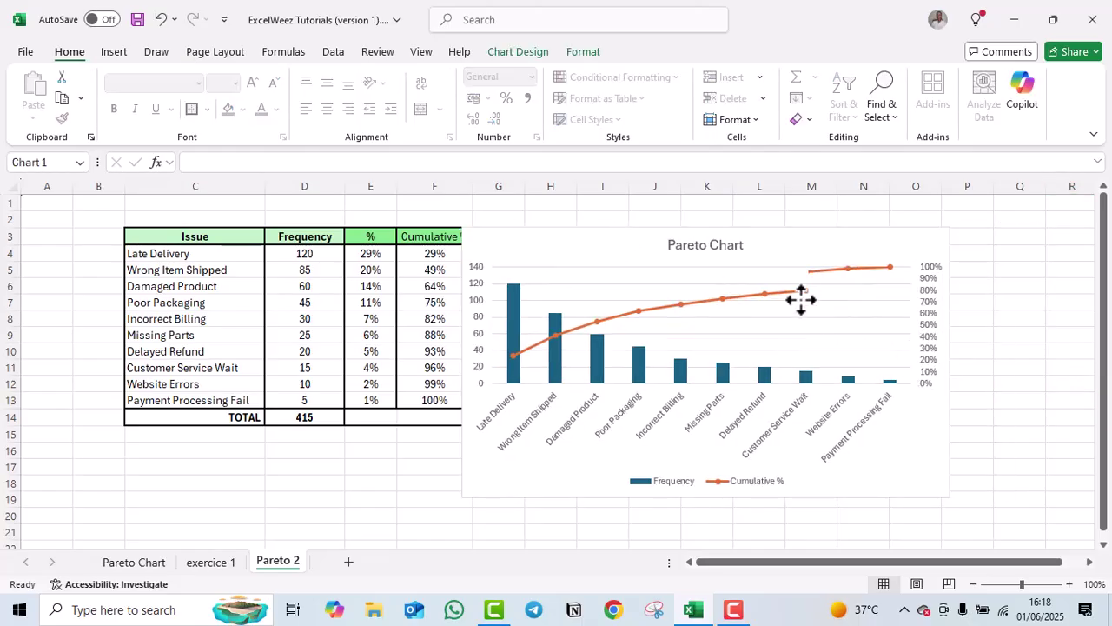
click(1030, 383)
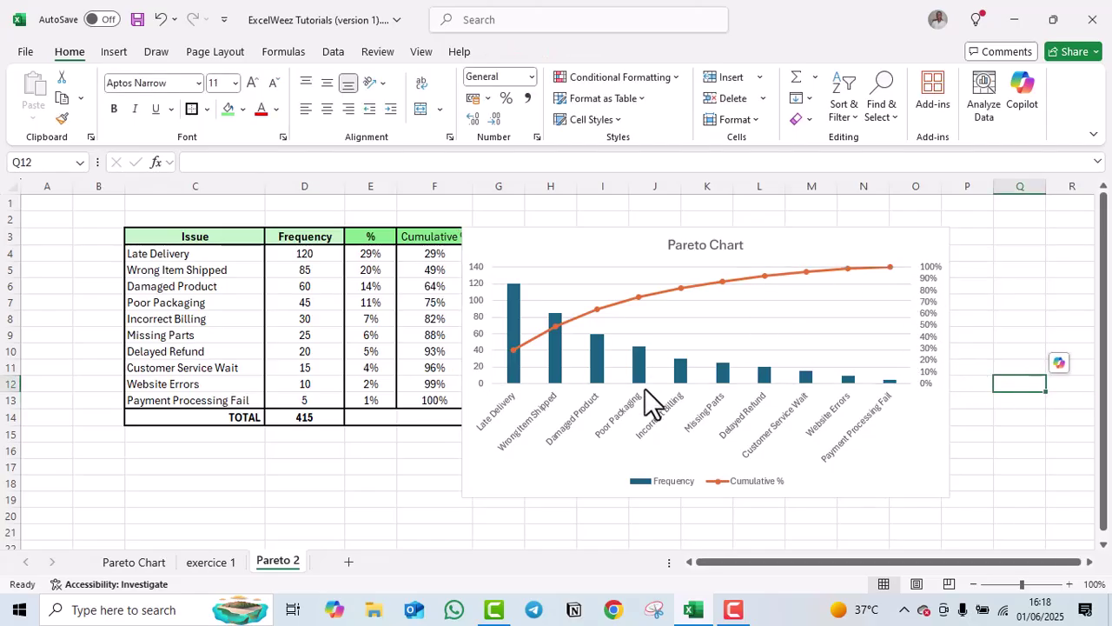
drag(607, 256, 633, 249)
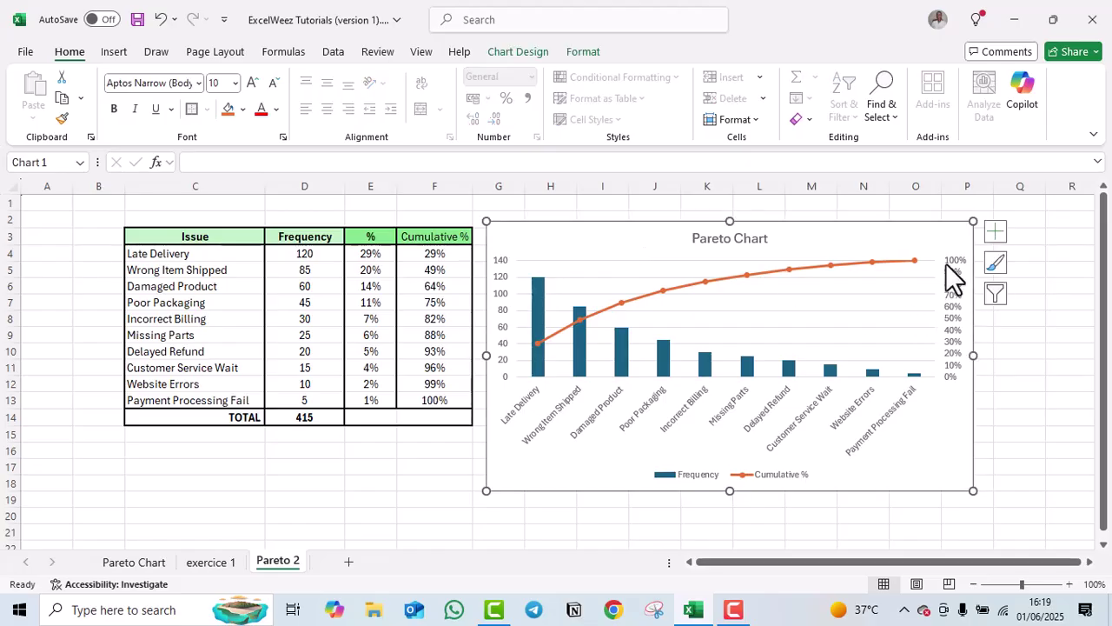